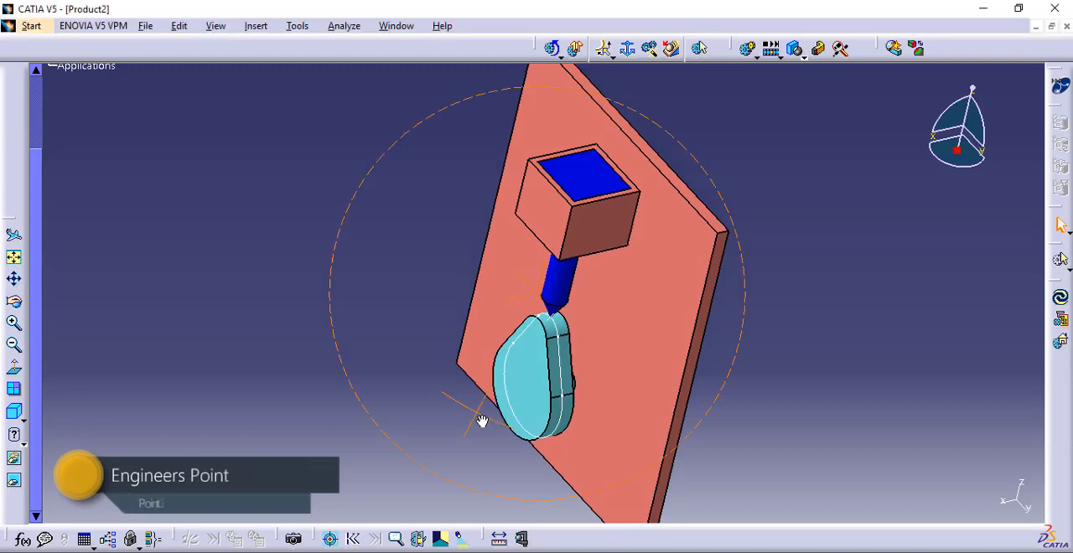
Create a mechanism named CURVE_POINT and set the large base plate as its fixed part
middle_drag(693, 354, 807, 206)
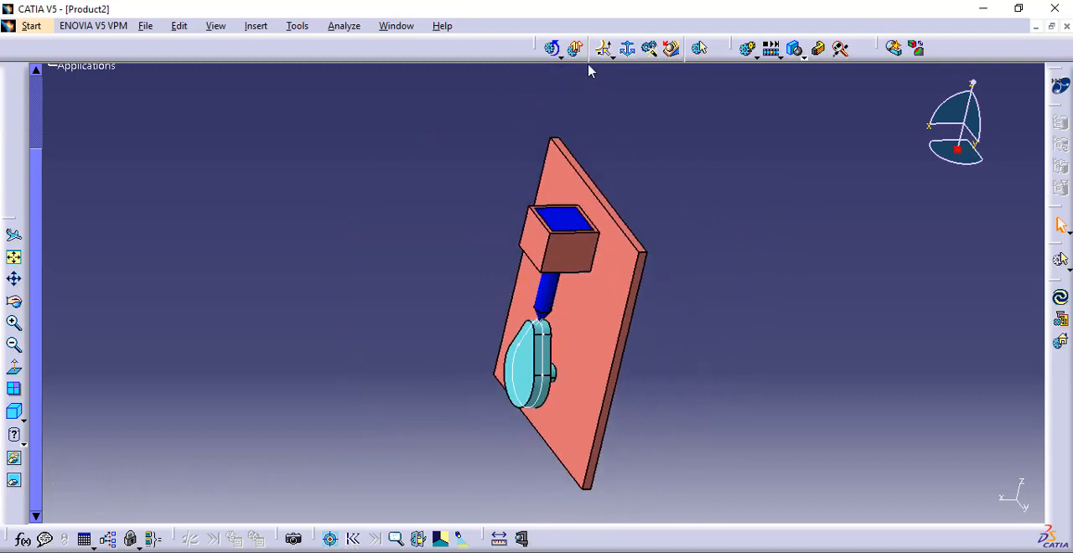
click(627, 49)
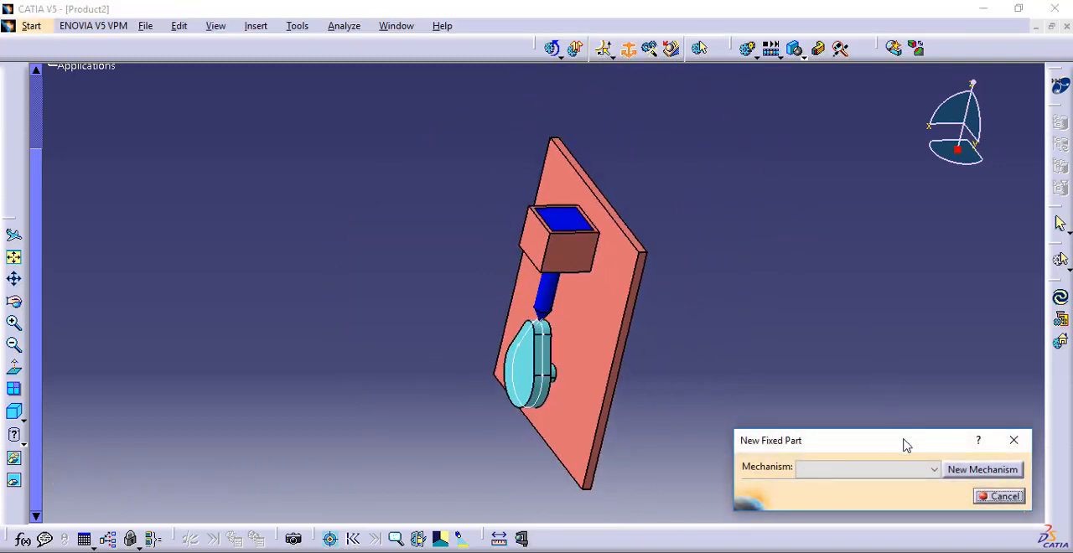
click(977, 472)
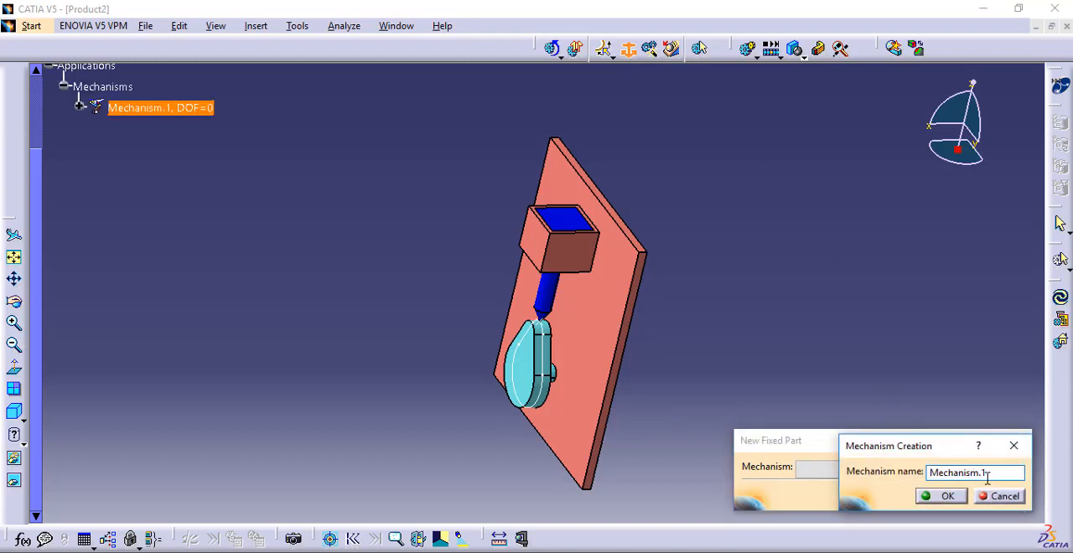
drag(987, 475, 897, 475)
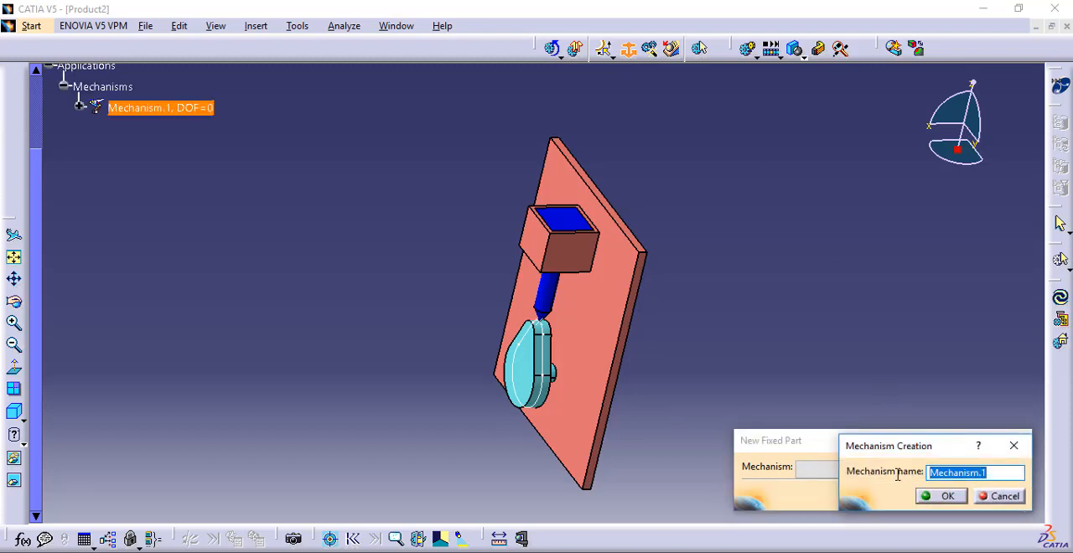
text(CURVE_POINT)
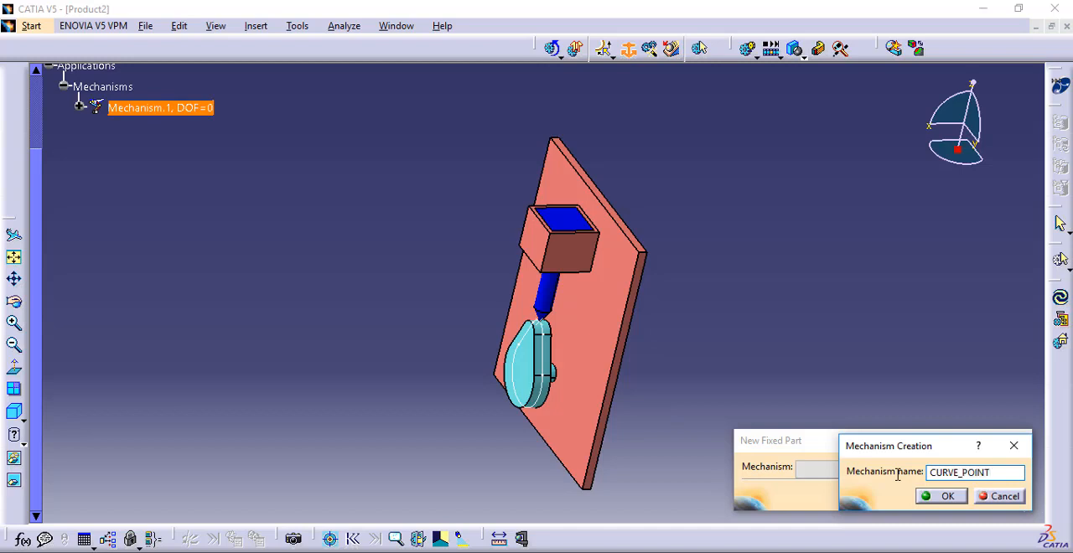
key(Return)
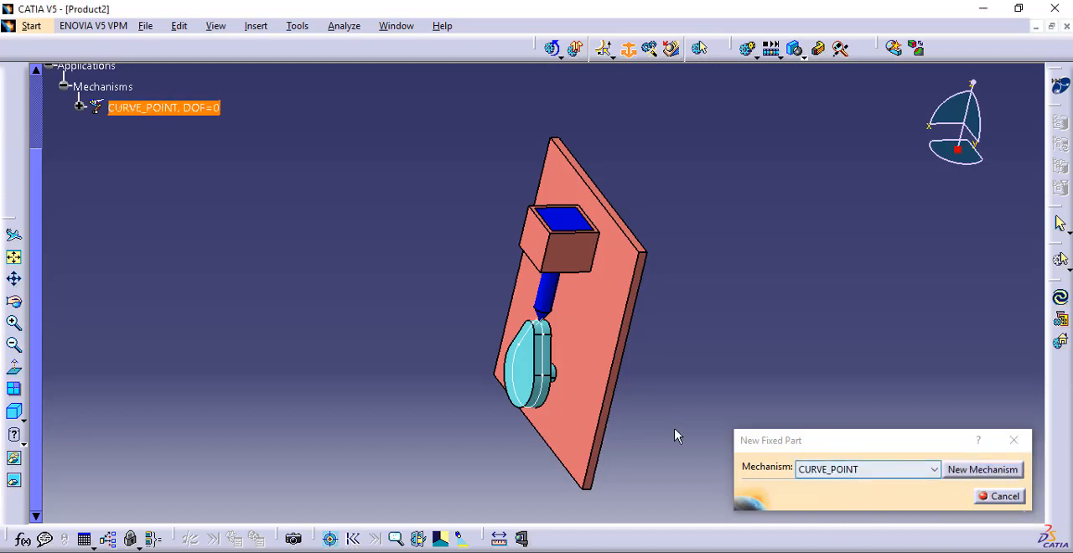
click(597, 393)
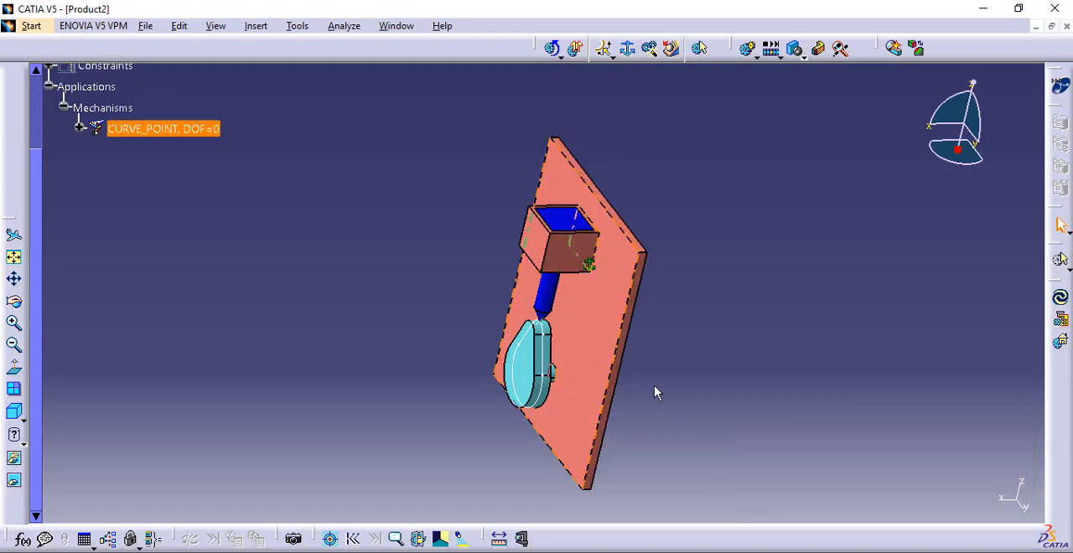
Detach the set of kinematic joint commands and dock it in the row above the model
middle_drag(575, 271, 667, 338)
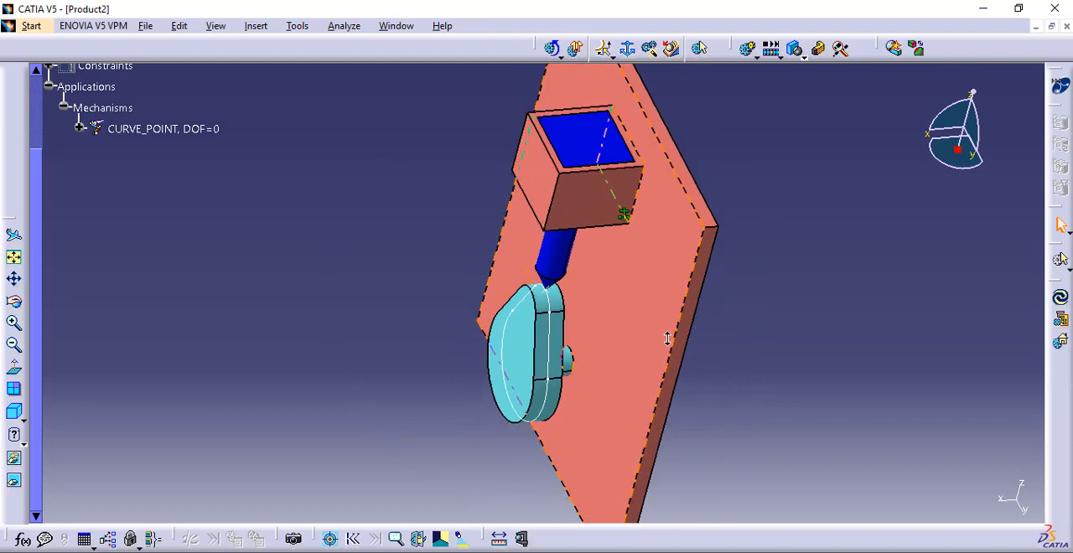
click(632, 54)
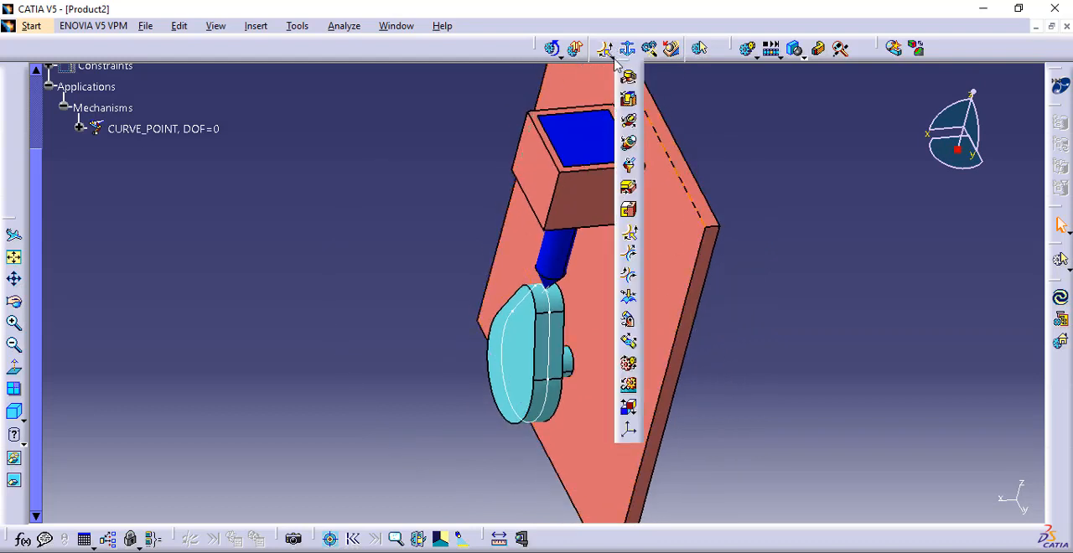
drag(740, 156, 427, 91)
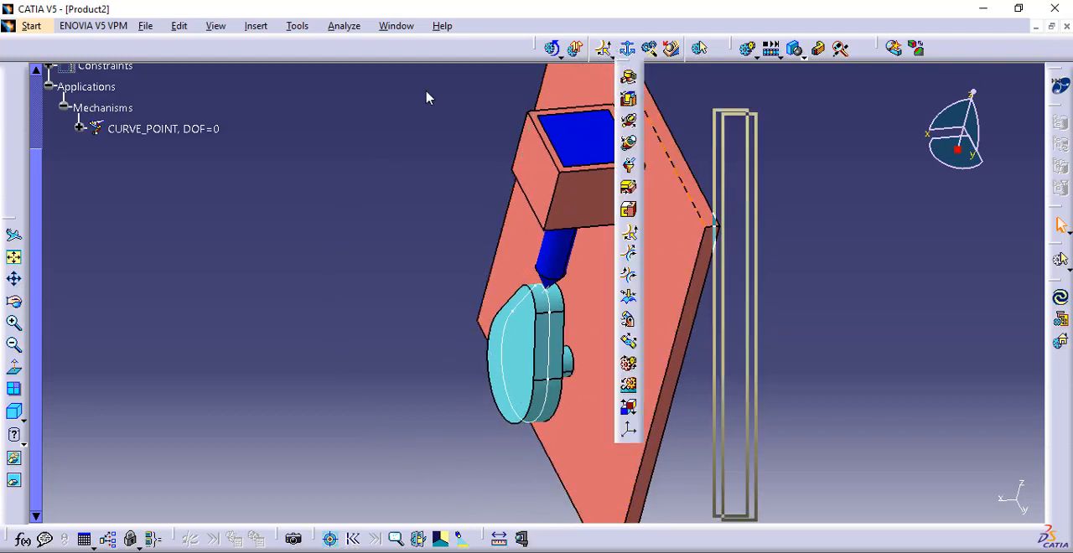
drag(311, 53, 265, 59)
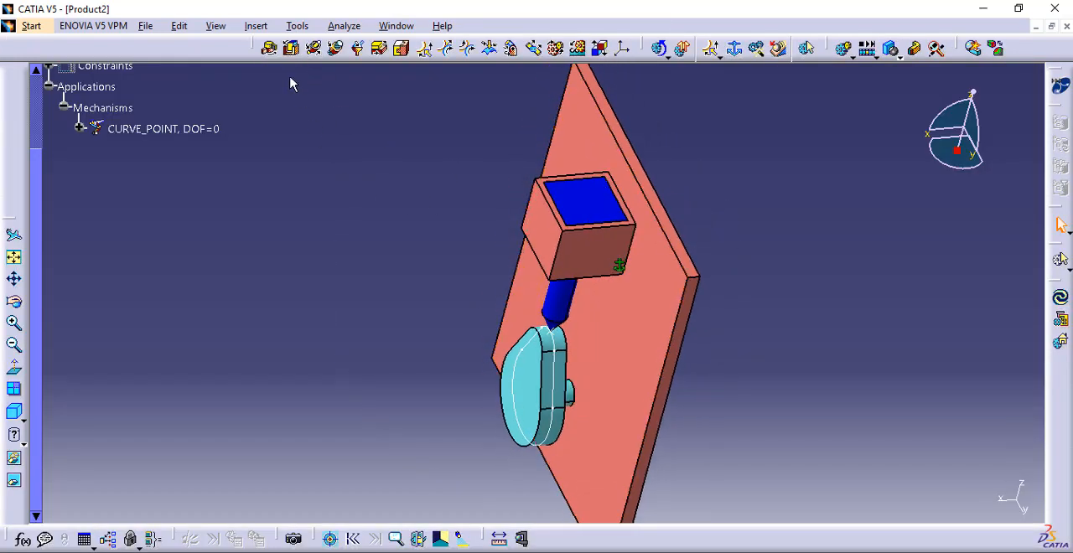
Start a revolute joint in CURVE_POINT, hiding the cam to pair the plate hole's axis with the cam shaft's axis
click(269, 50)
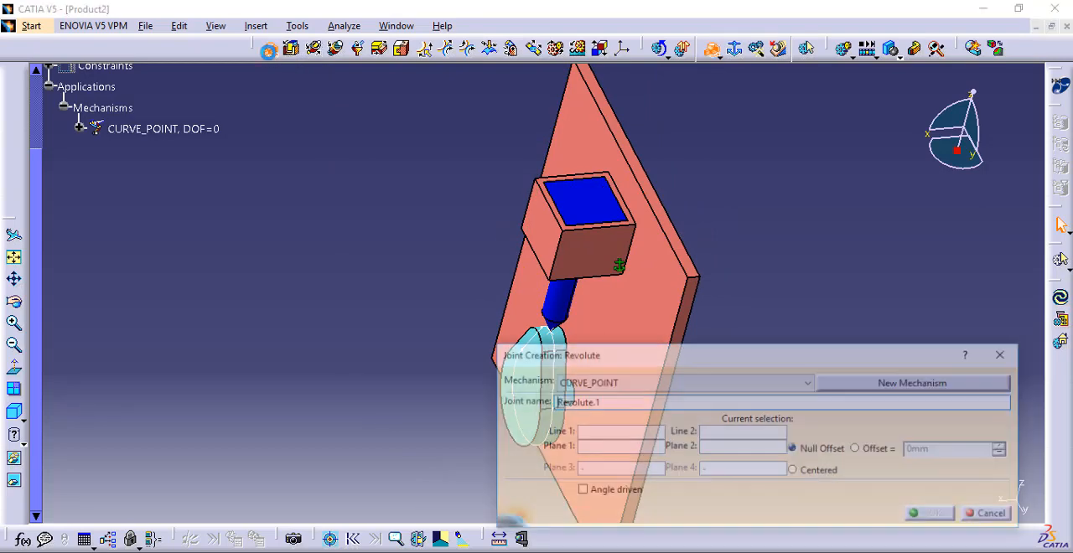
middle_drag(643, 220, 519, 192)
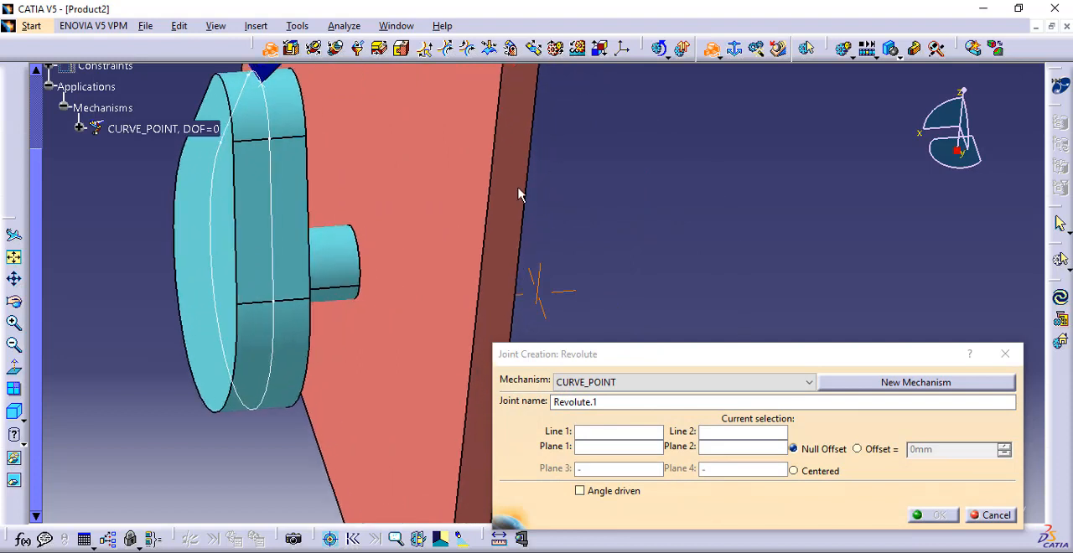
right_click(318, 255)
click(331, 299)
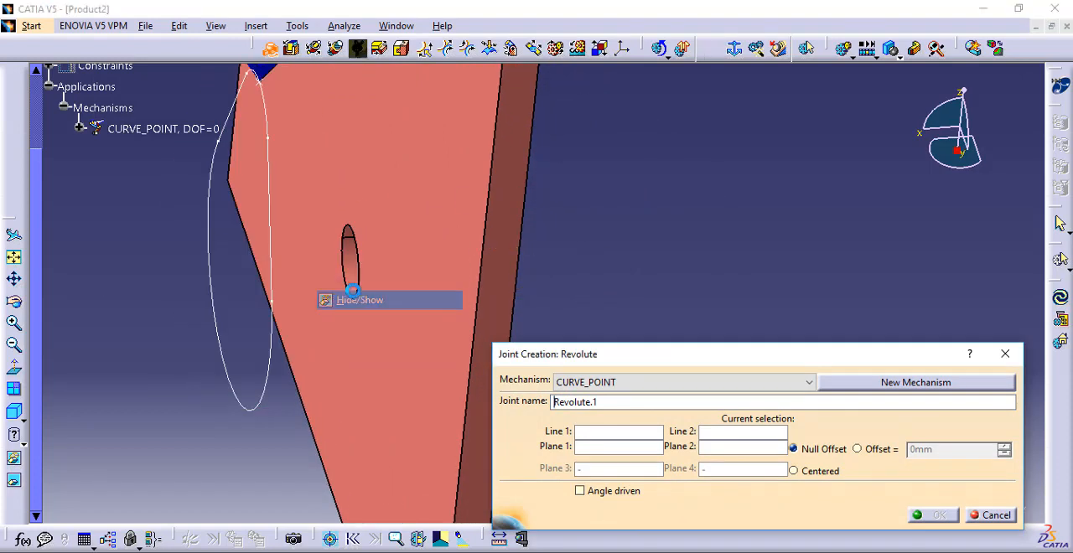
middle_drag(347, 252, 467, 249)
click(456, 256)
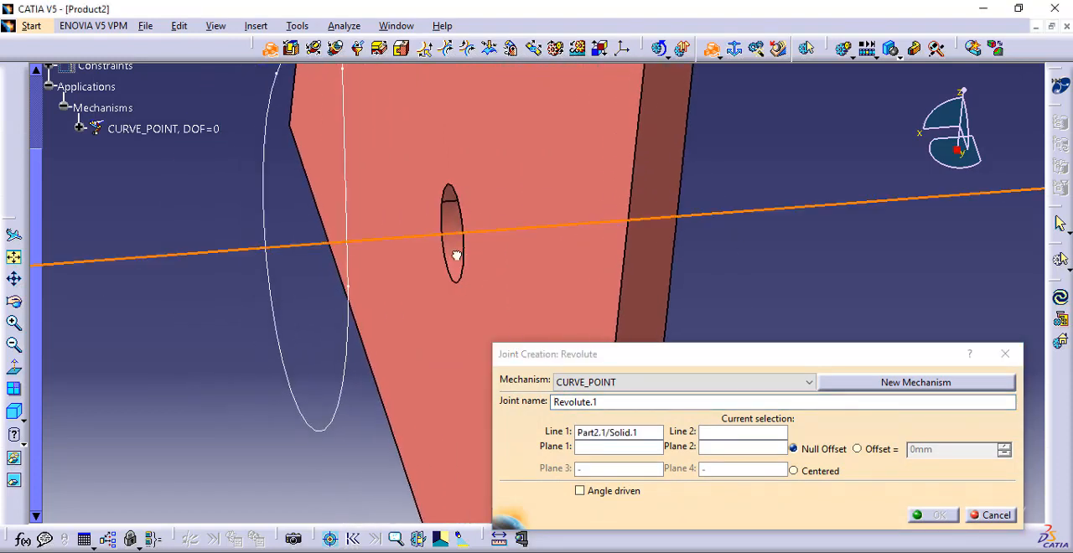
click(13, 483)
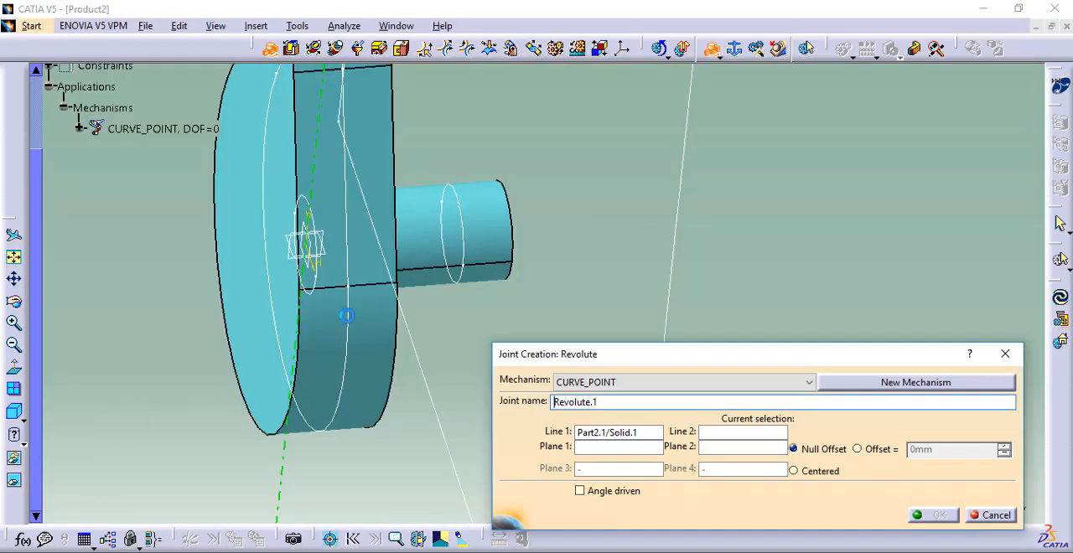
click(428, 228)
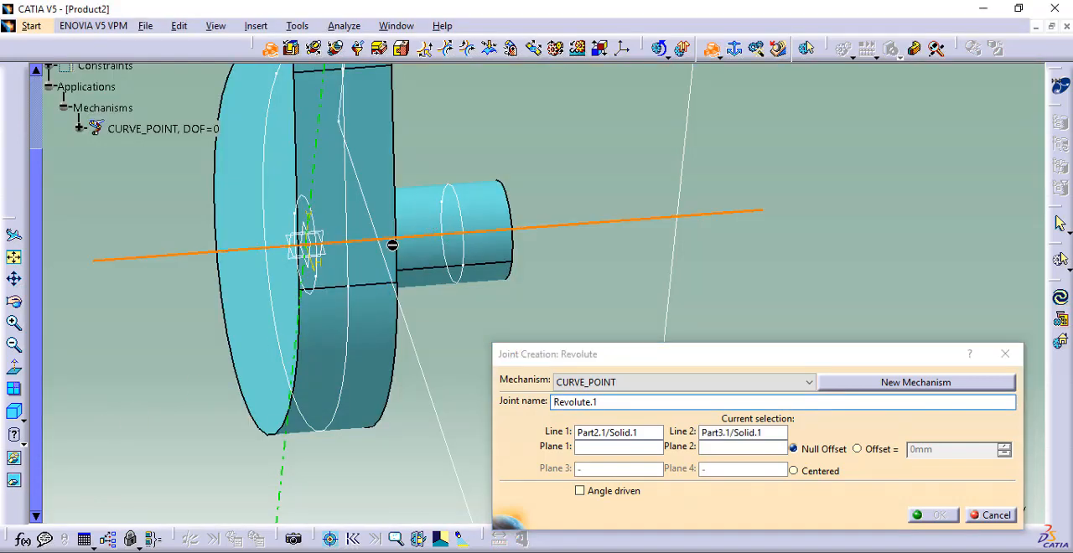
Complete the revolute joint with the plate's back face and the cam shaft's end face as planes, using the Offset option
click(15, 486)
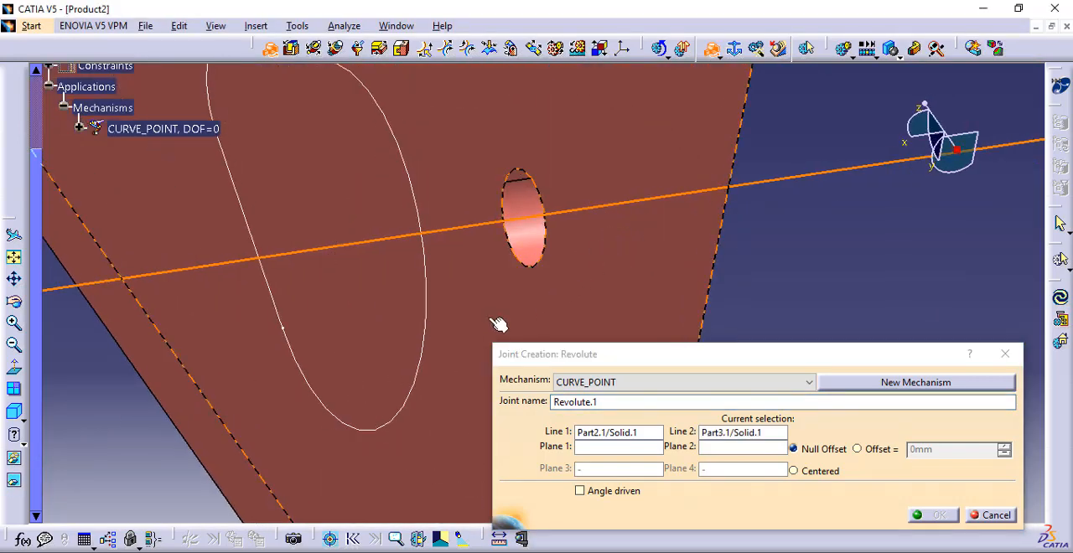
click(498, 325)
click(14, 484)
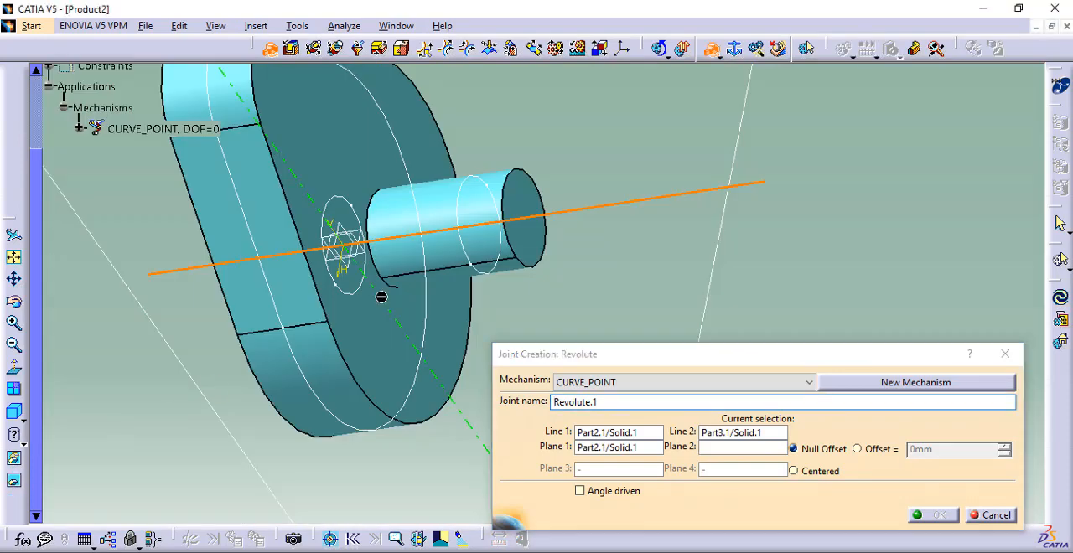
click(543, 217)
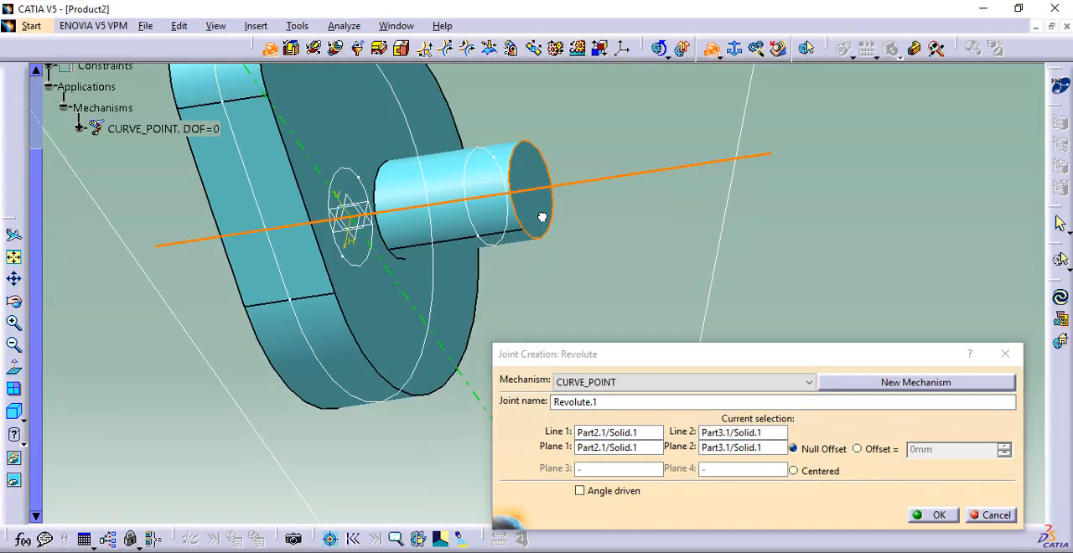
click(876, 449)
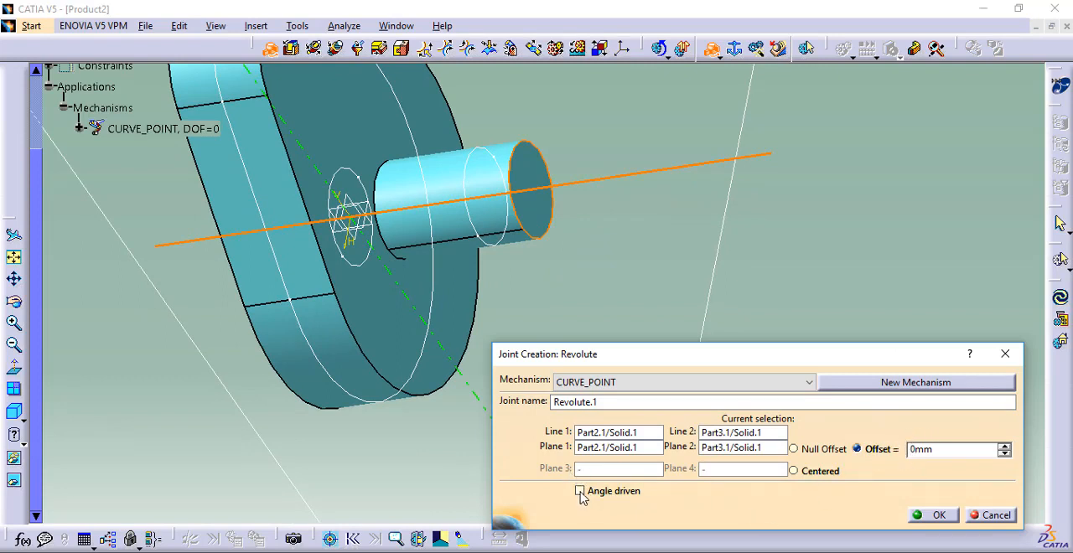
click(938, 515)
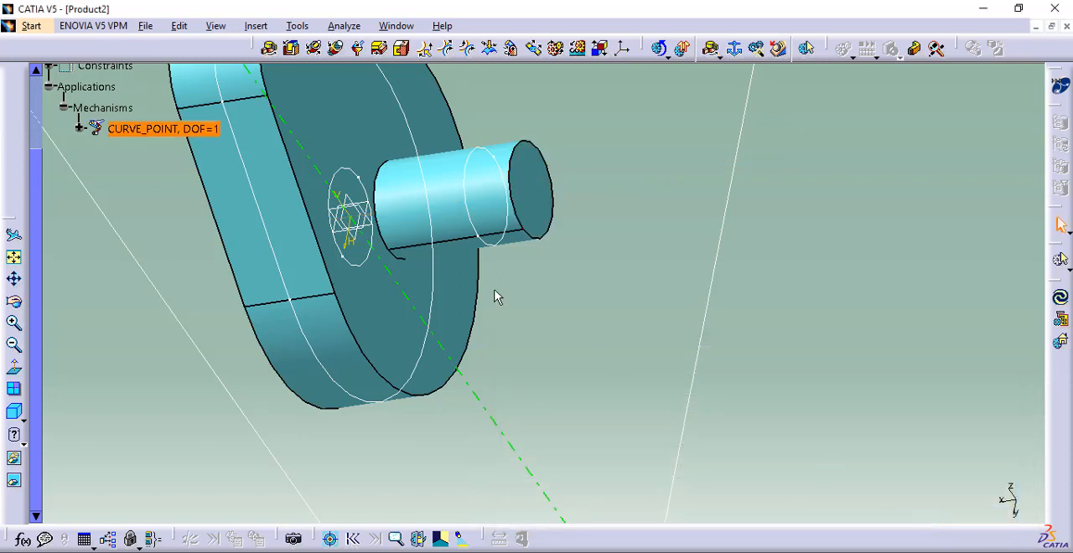
Bring the cam back into the visible space and shift the view toolbar up its column
right_click(376, 320)
click(416, 366)
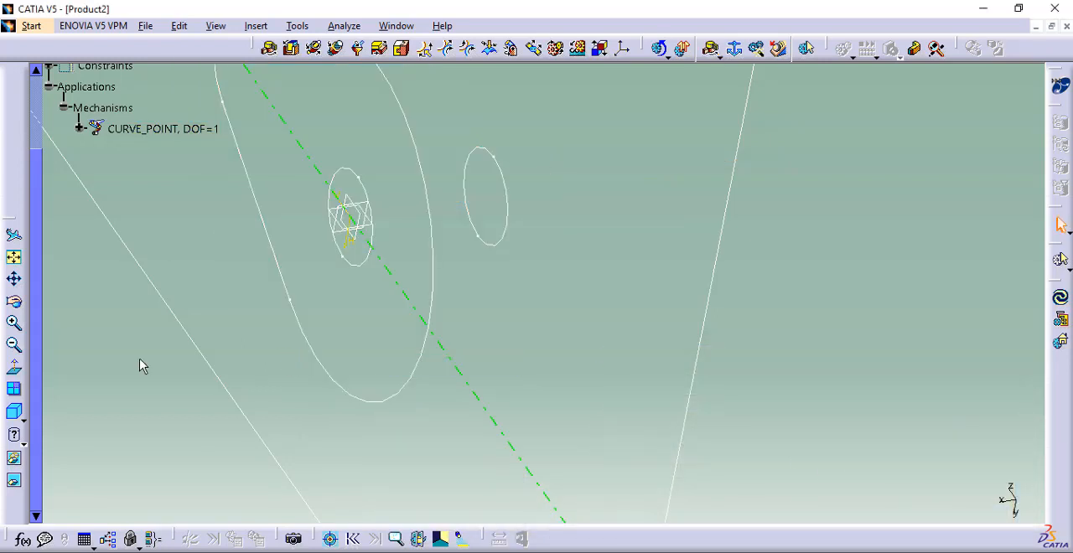
click(14, 483)
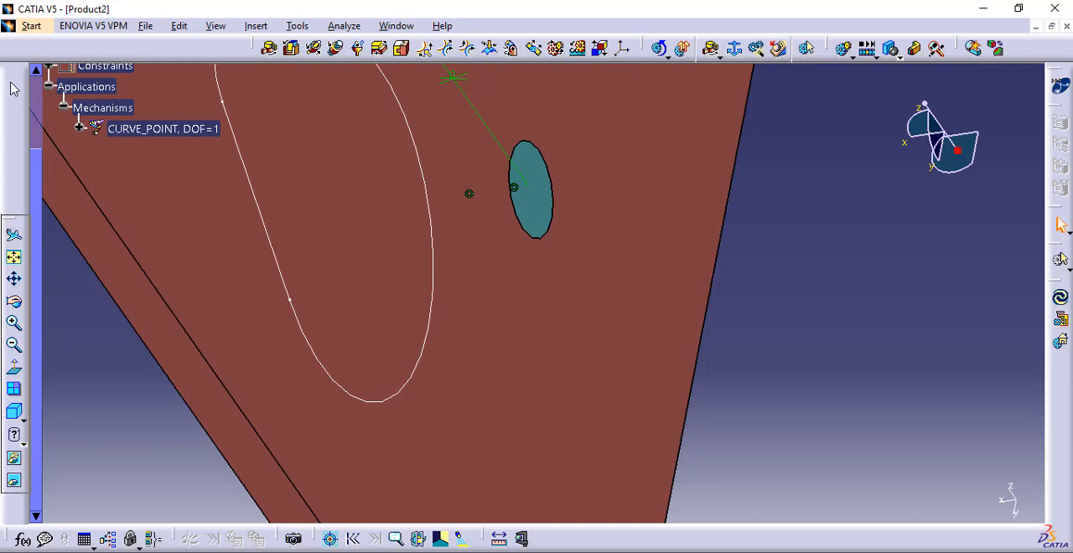
drag(11, 82, 12, 82)
Start a prismatic joint, hiding the follower to pair the guide box's inner corner edge with the follower's matching edge
ctrl+middle_drag(313, 200, 552, 391)
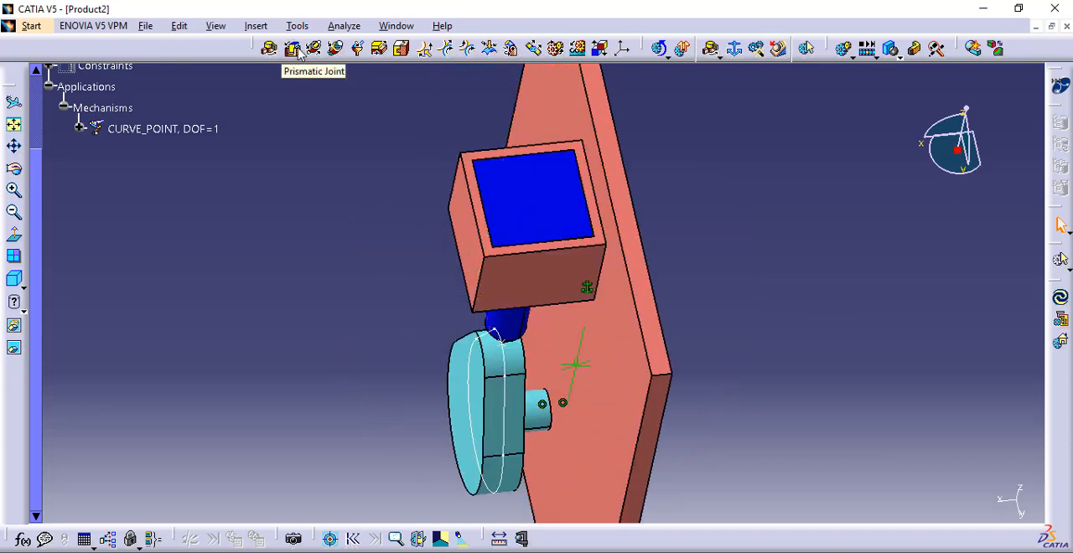
click(292, 48)
middle_drag(368, 165, 586, 351)
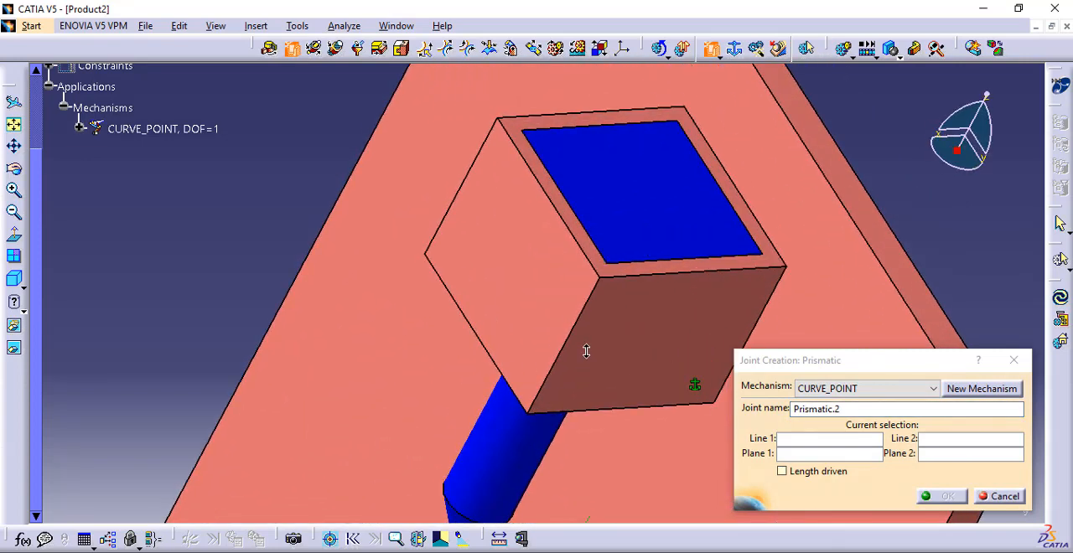
right_click(637, 244)
click(678, 280)
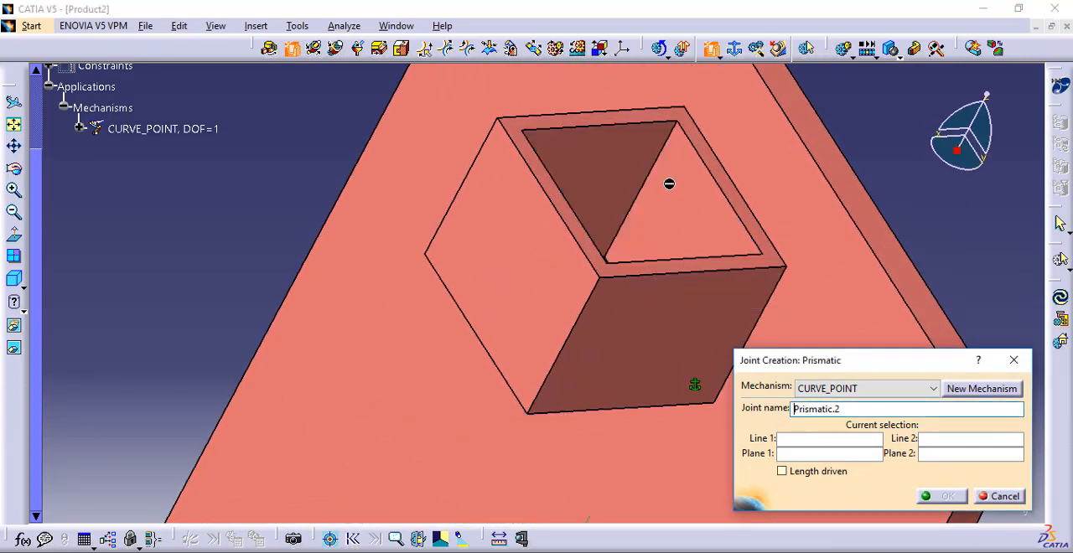
click(661, 158)
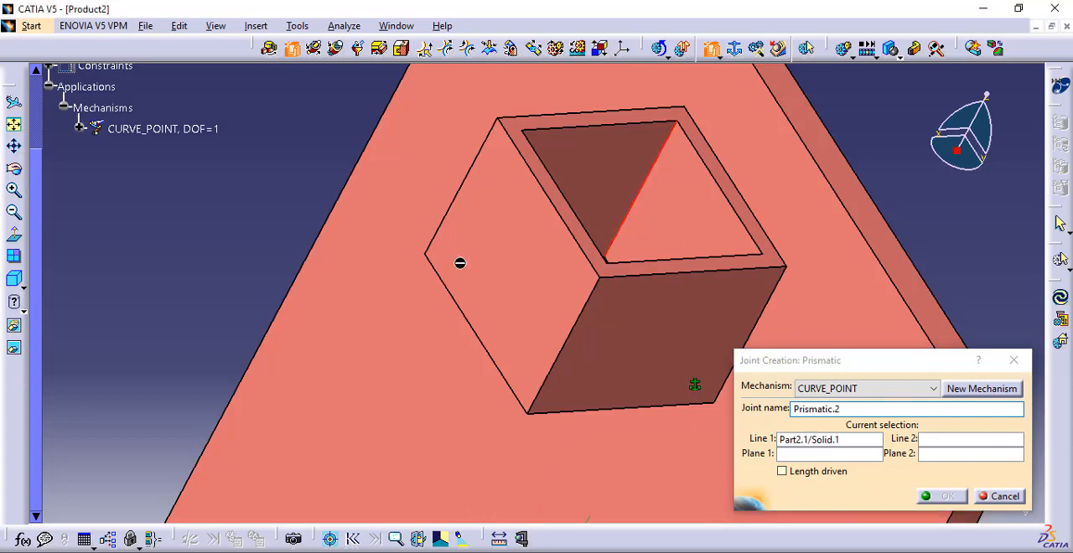
click(15, 350)
middle_drag(666, 249, 494, 309)
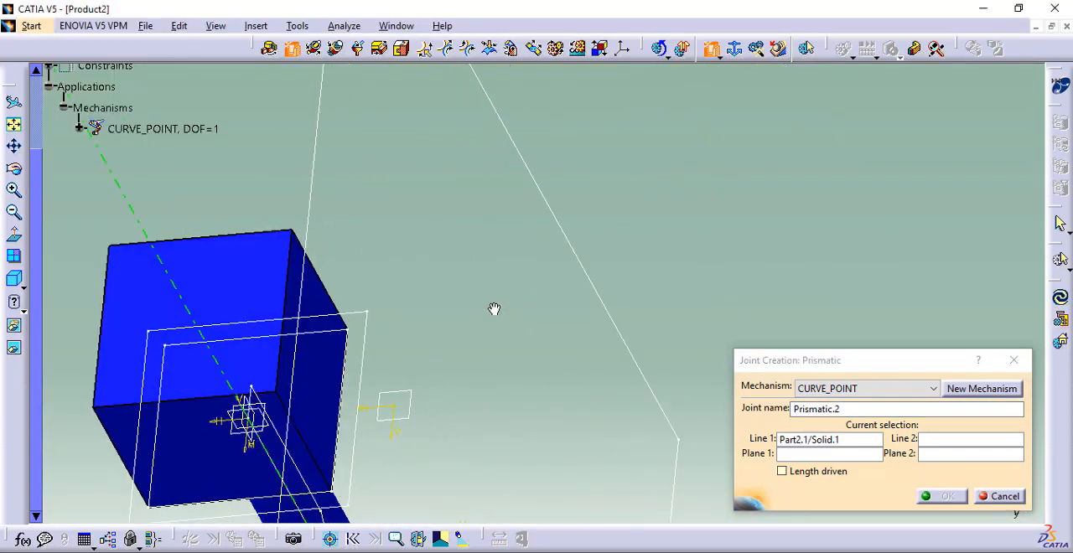
click(325, 278)
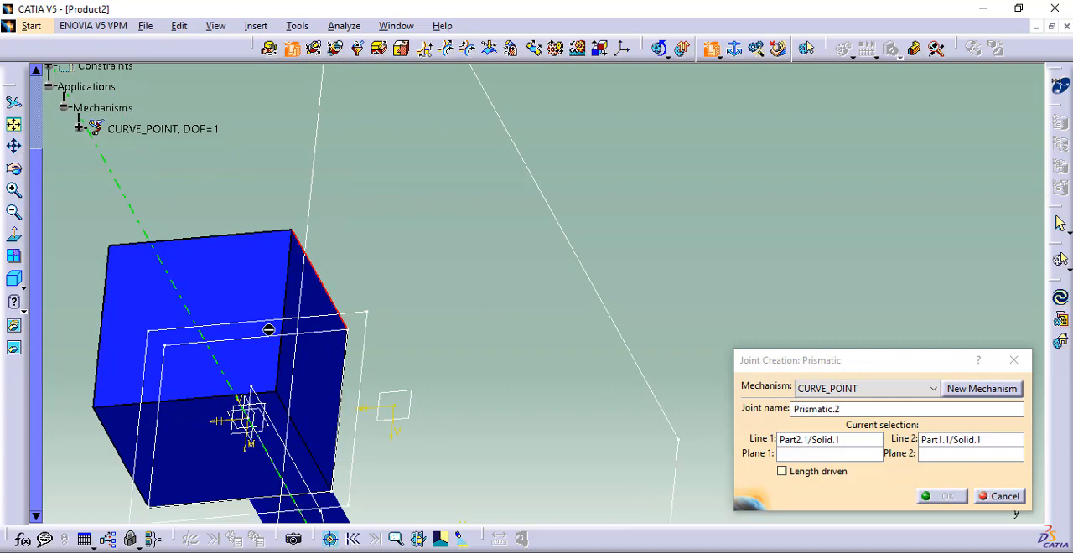
Set the guide box's inner side face and the follower block's matching side face as the prismatic joint's planes
click(14, 348)
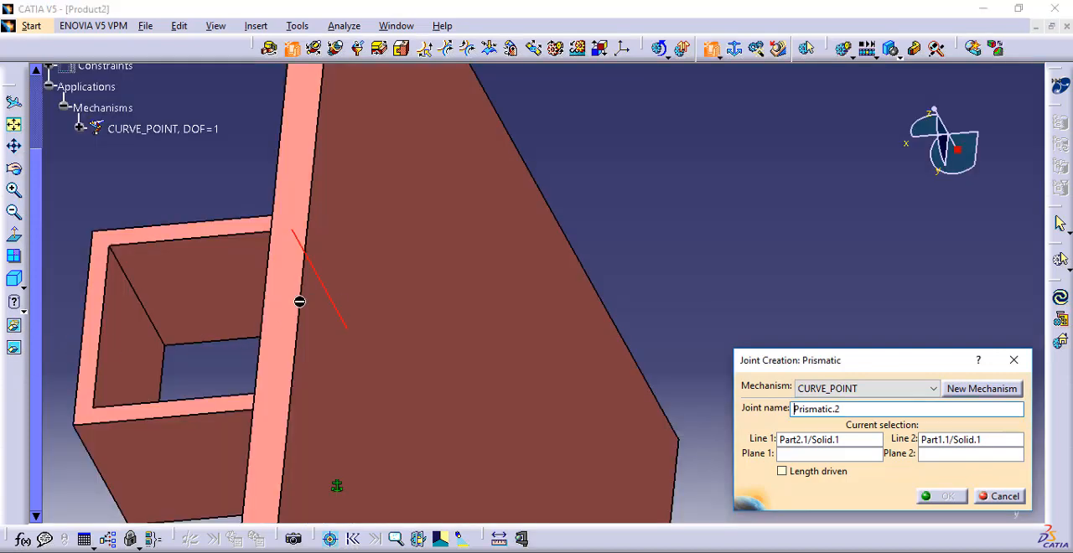
middle_drag(232, 331, 515, 338)
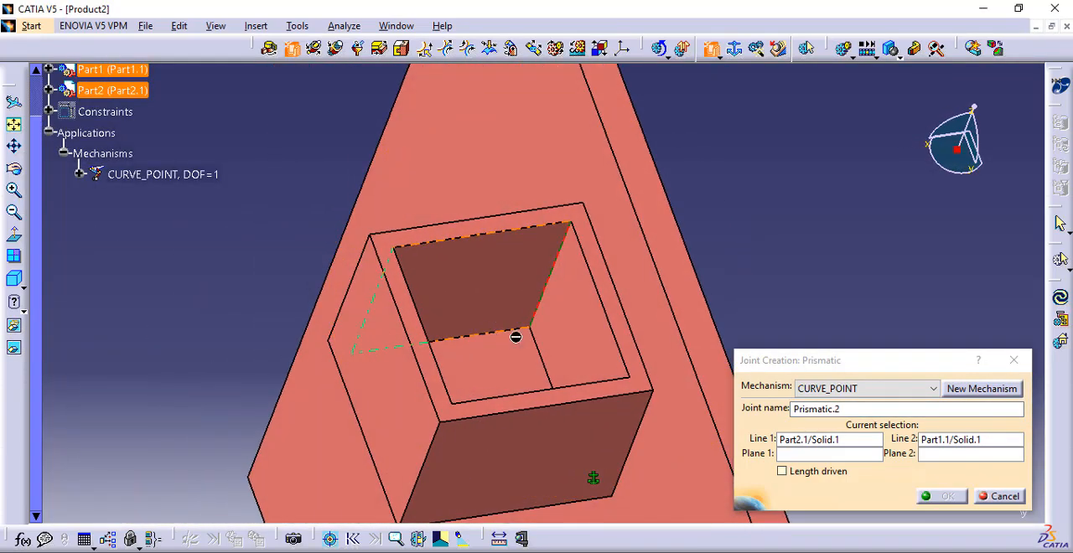
click(588, 344)
click(16, 350)
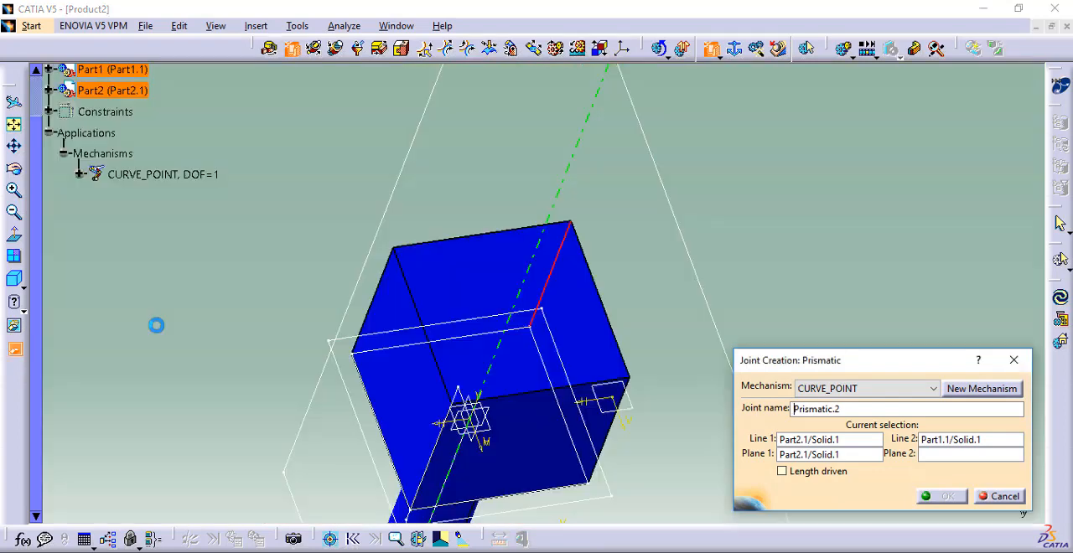
middle_drag(582, 354, 245, 331)
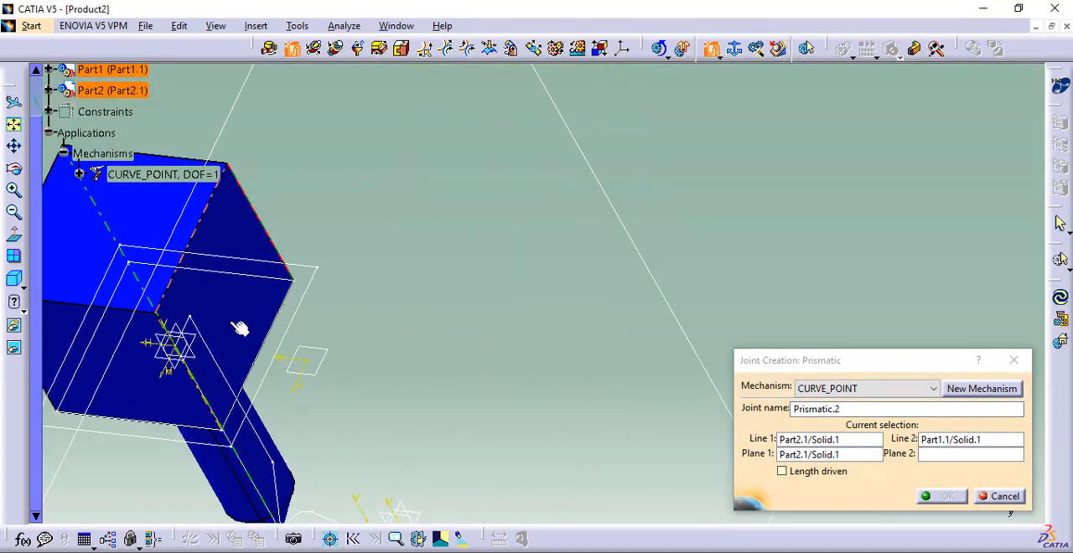
click(243, 330)
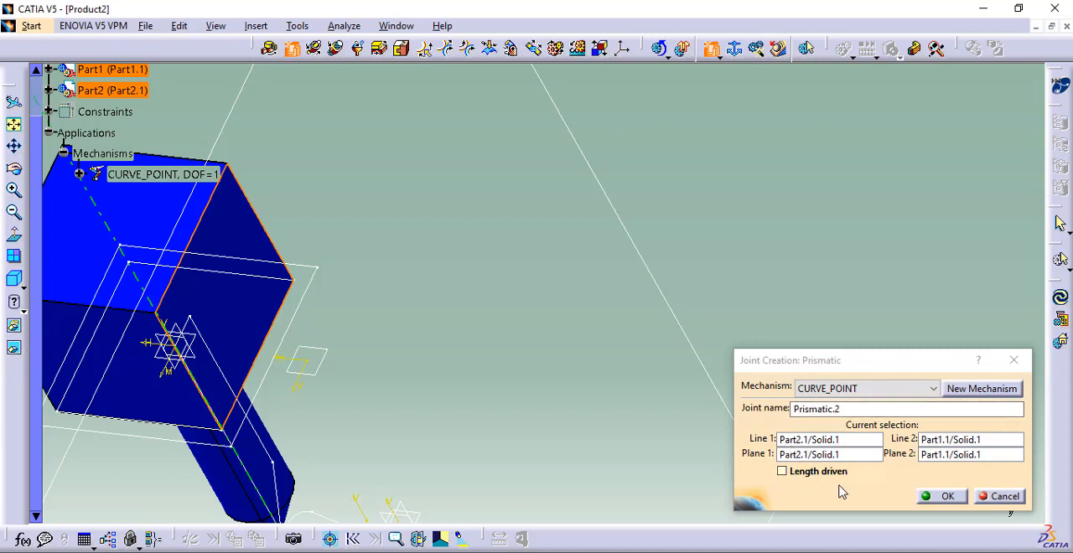
Complete the prismatic joint and bring the follower back into the visible space
click(964, 500)
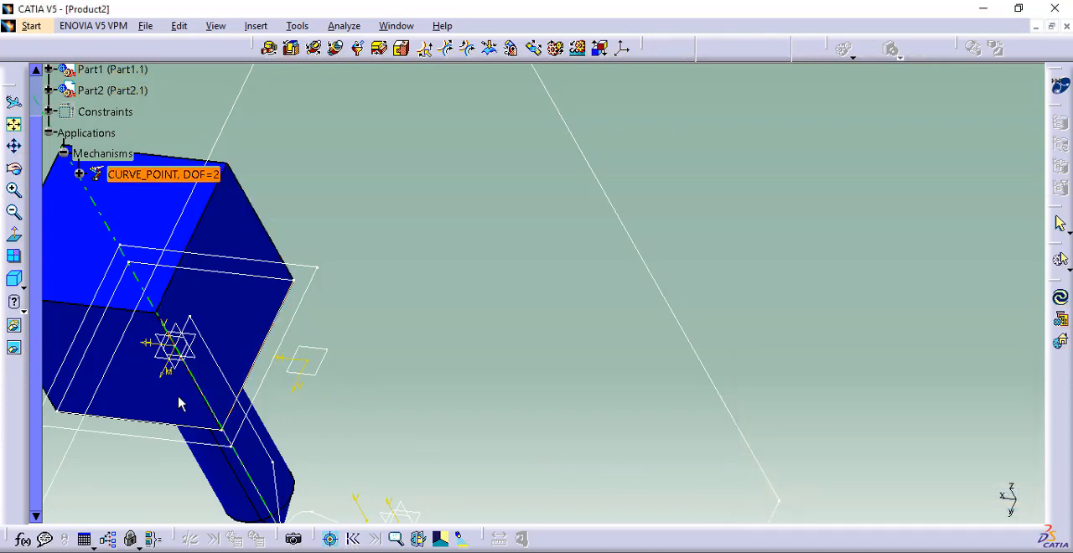
right_click(232, 229)
click(260, 276)
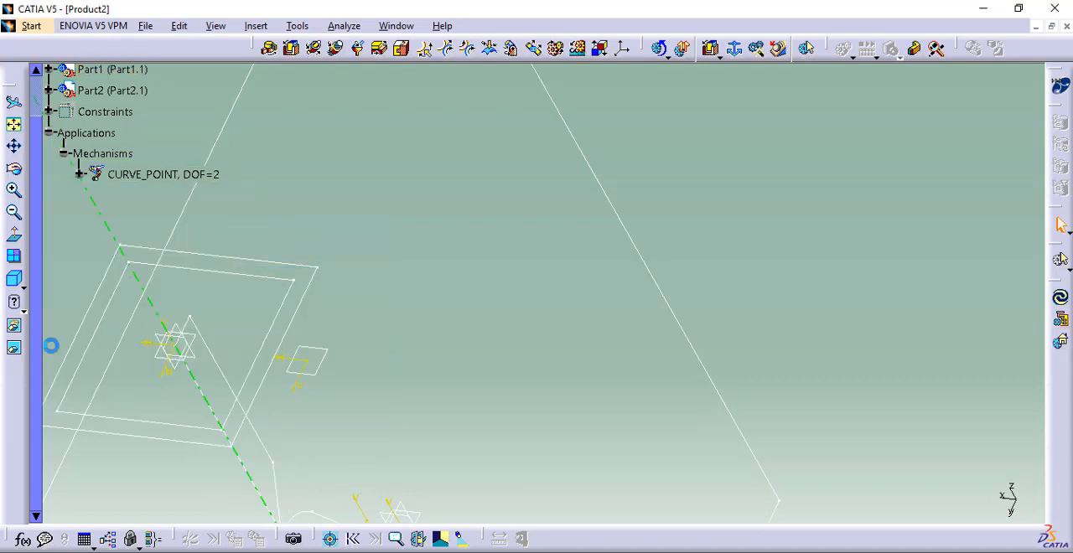
click(15, 350)
middle_drag(421, 313, 616, 331)
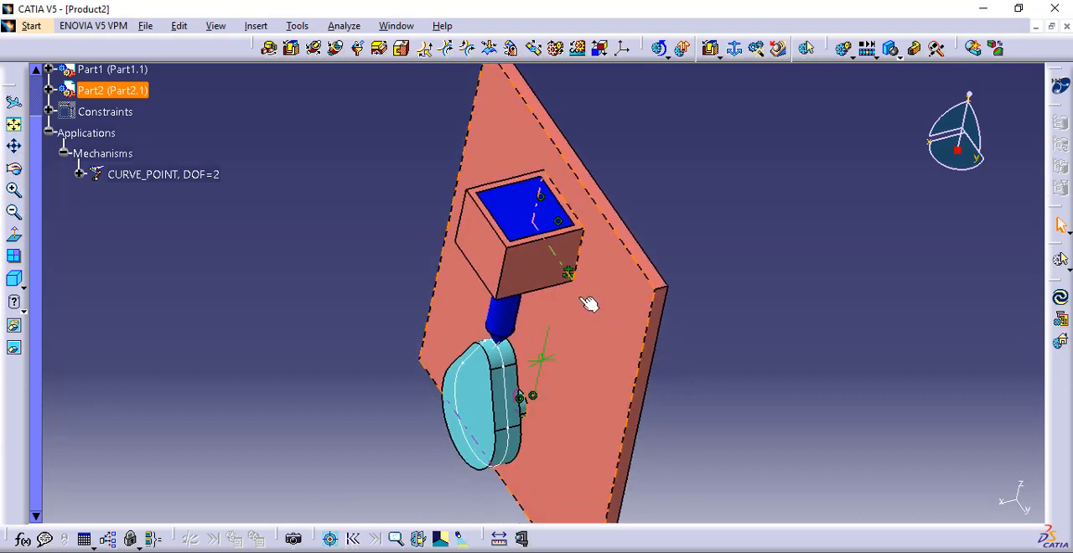
Create a length-driven Point Curve joint between the cam's profile curve and the follower's tip point
click(425, 49)
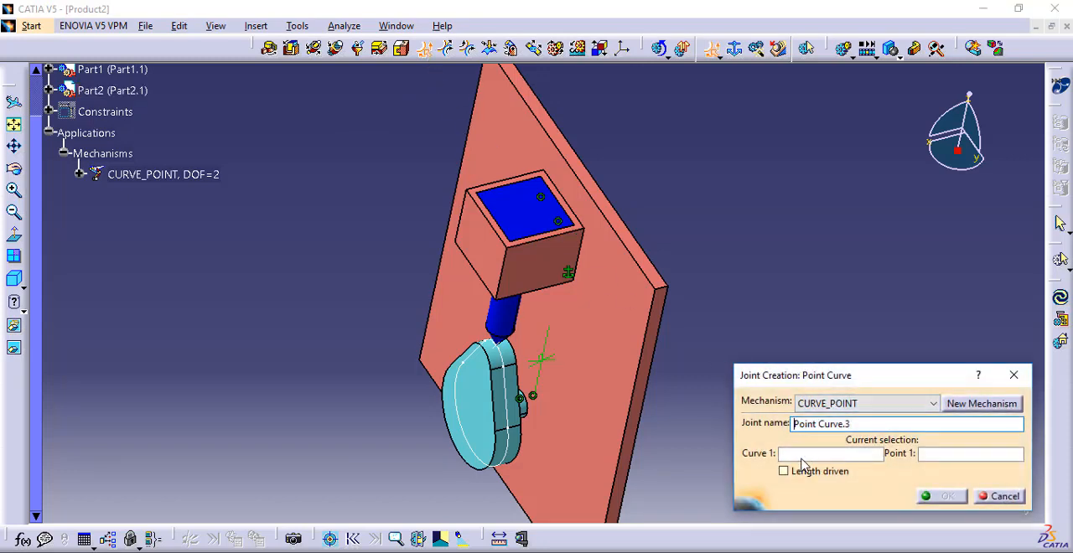
middle_drag(577, 388, 583, 275)
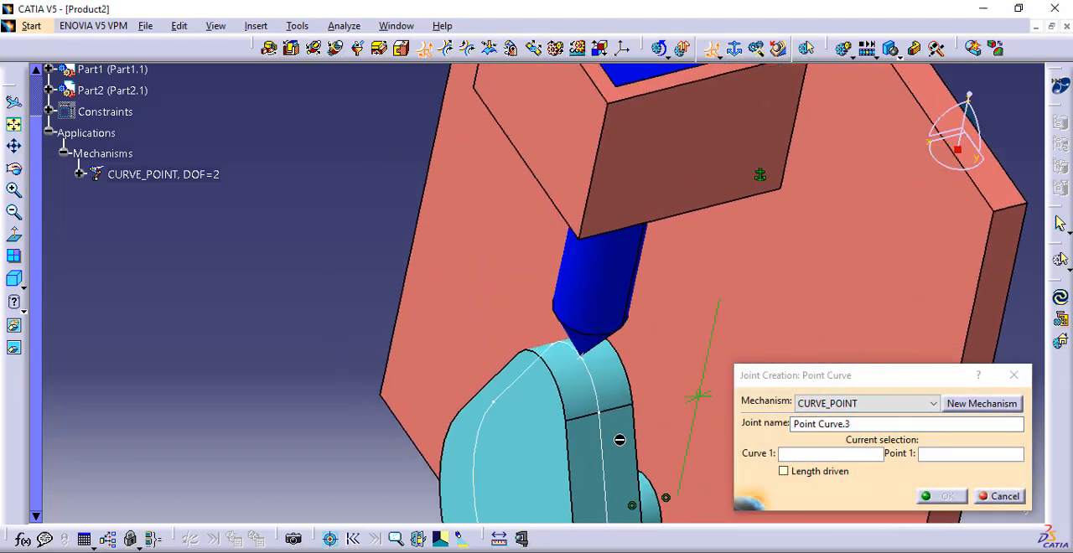
click(613, 462)
middle_drag(648, 428, 707, 363)
click(945, 457)
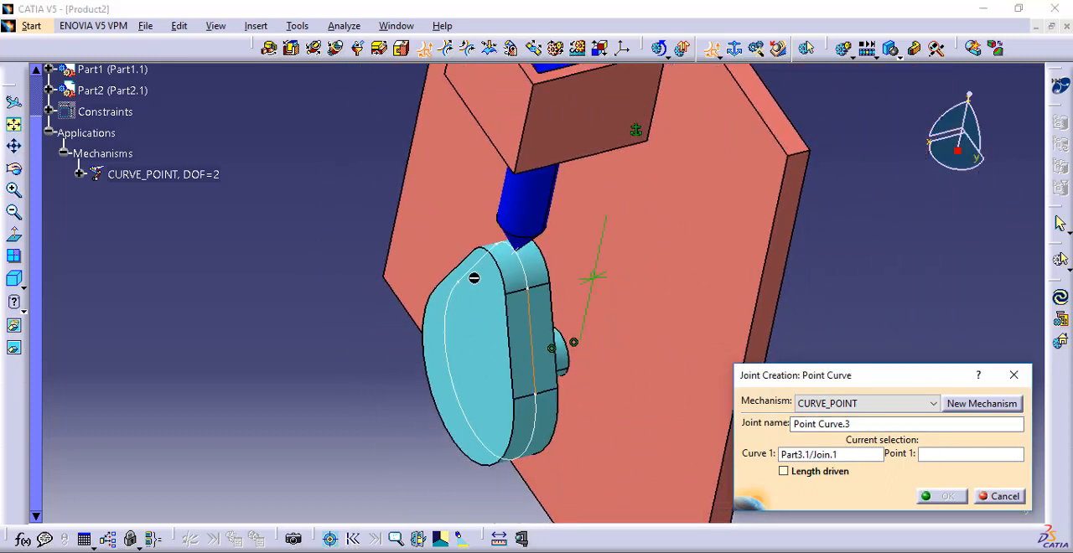
click(516, 252)
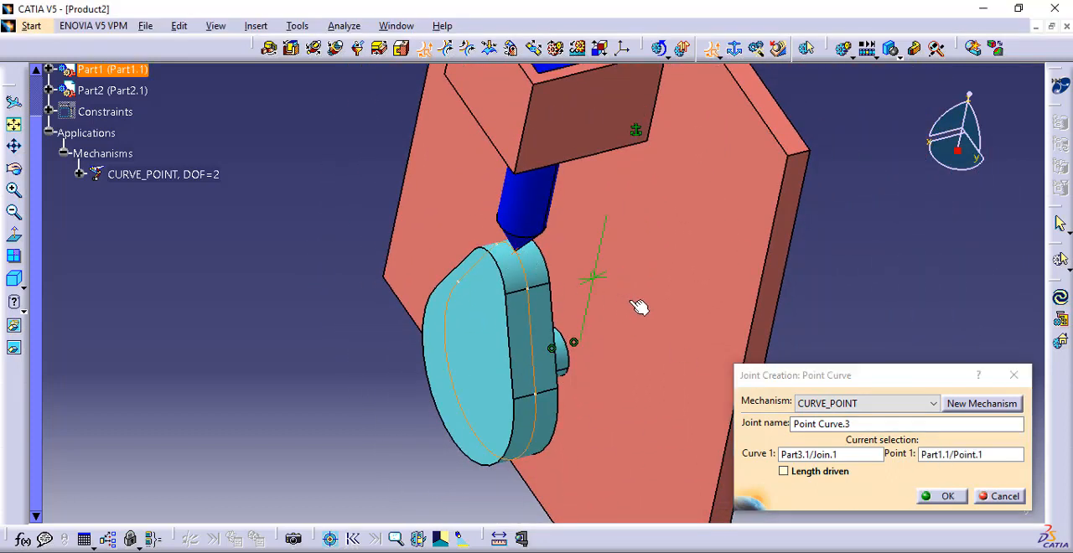
click(783, 471)
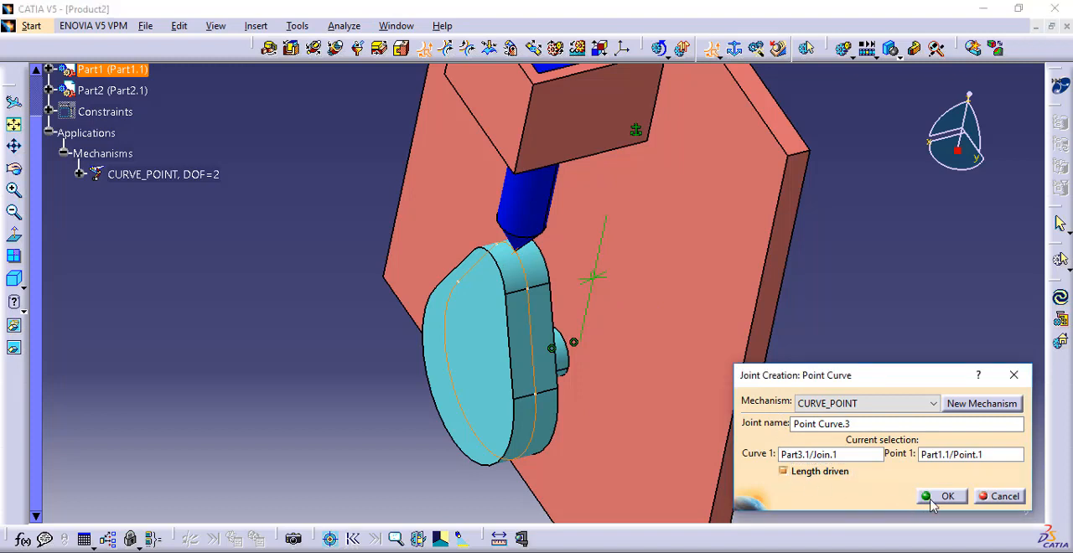
click(937, 497)
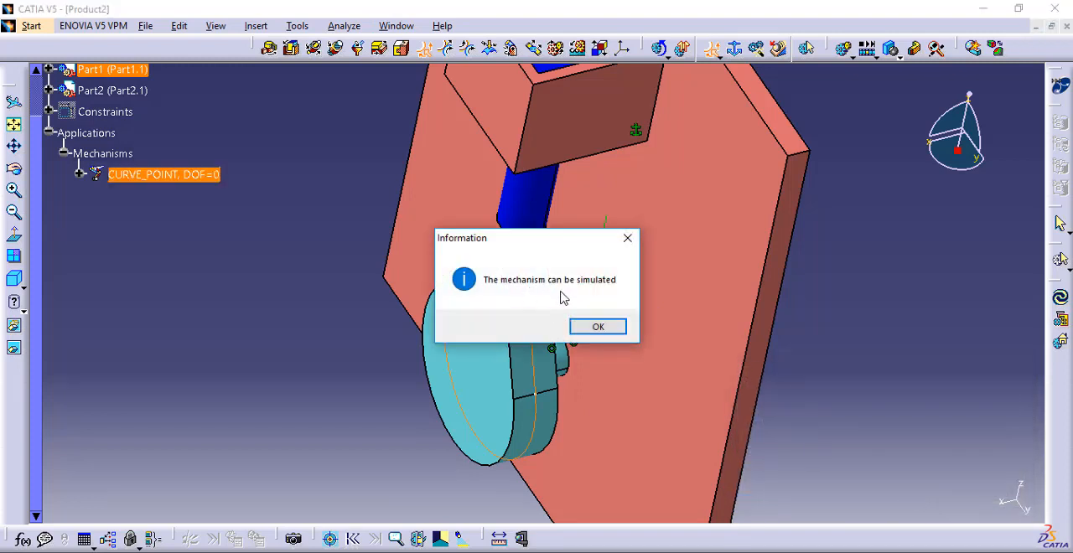
click(590, 324)
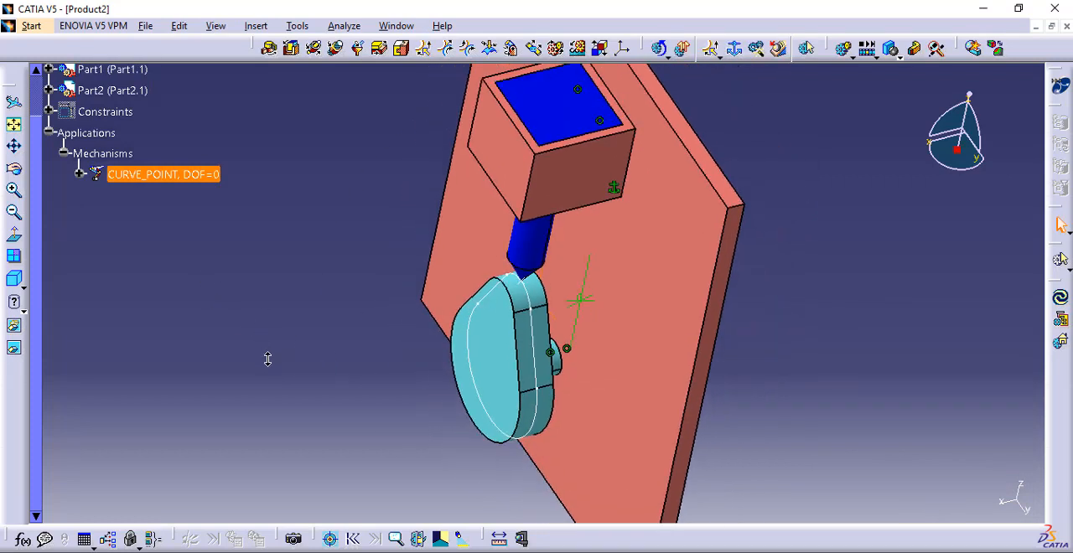
Start the kinematics simulation of CURVE_POINT, drive Command.1 to its upper limit and set its highest value to 2000
click(661, 50)
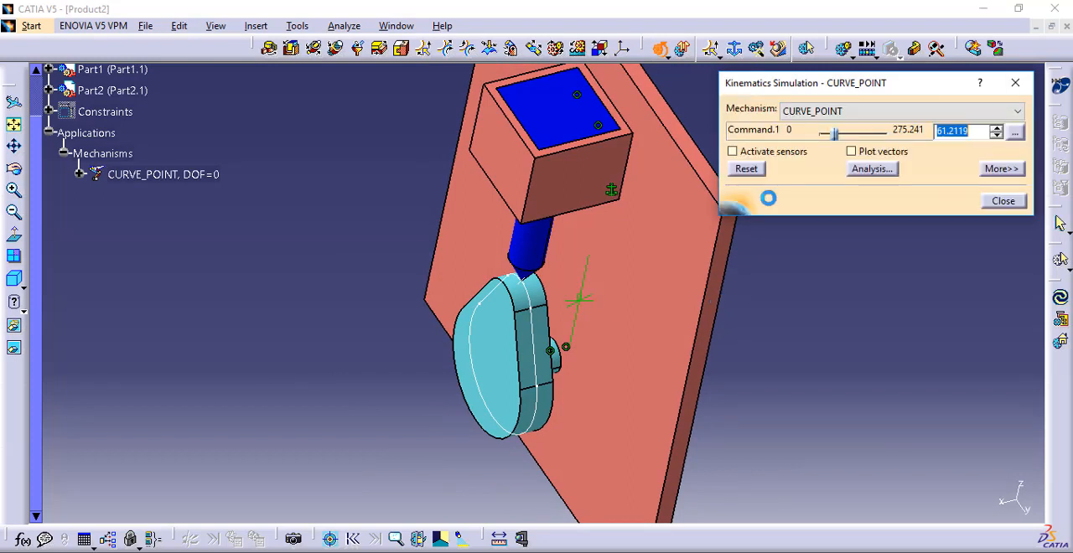
drag(835, 137, 887, 133)
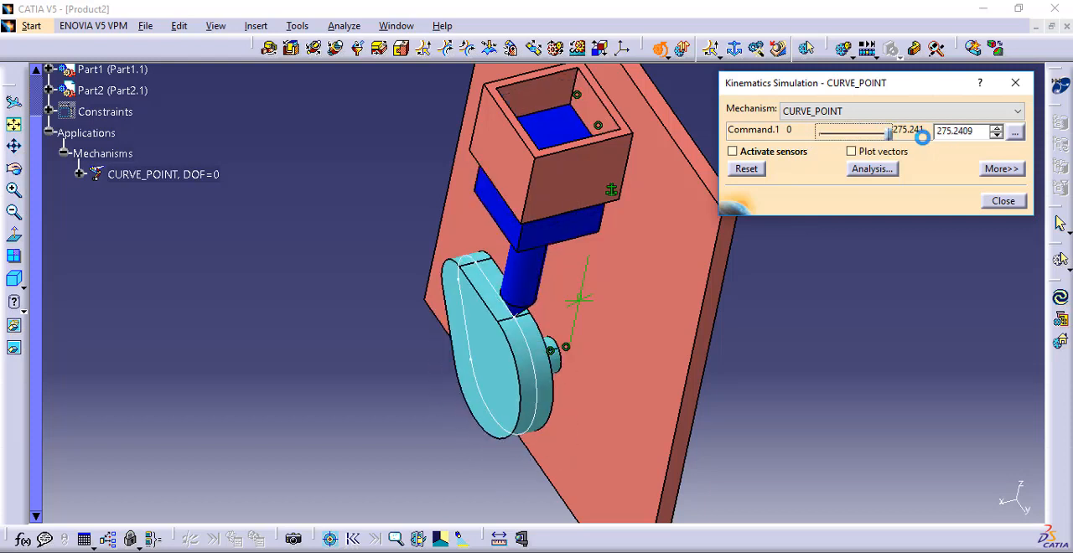
click(1015, 132)
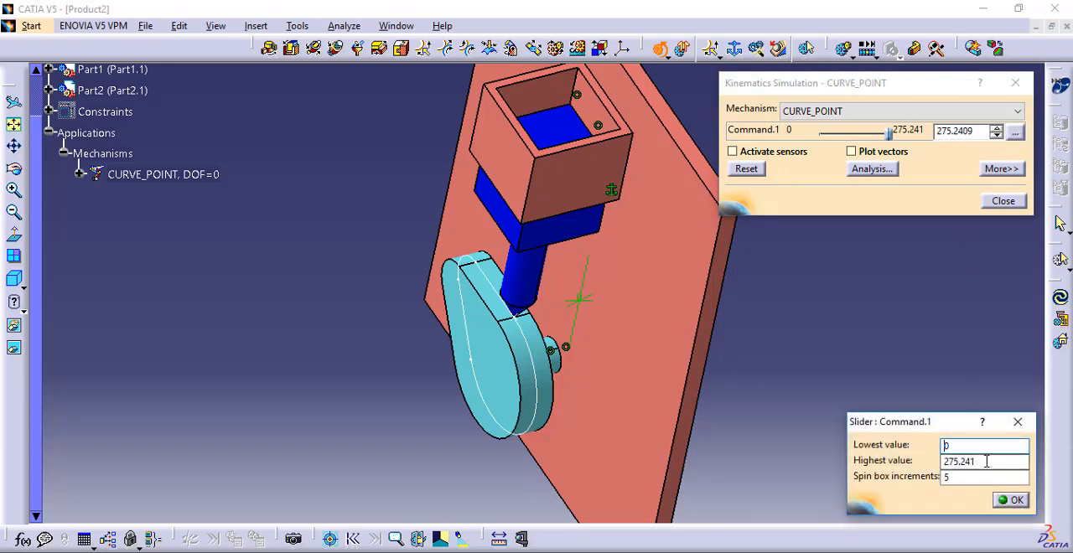
drag(989, 467, 901, 459)
text(200)
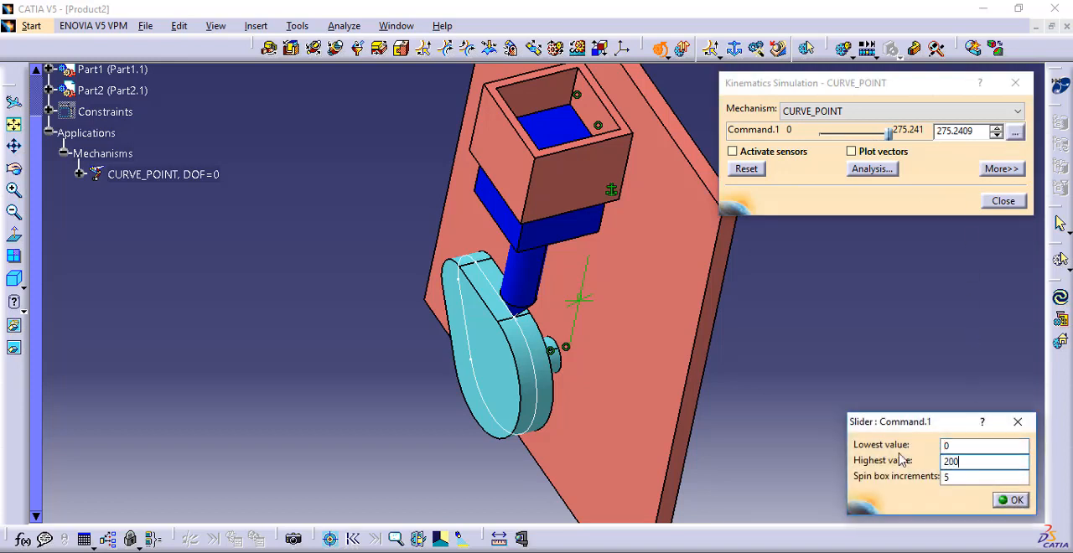
text(0)
click(1009, 500)
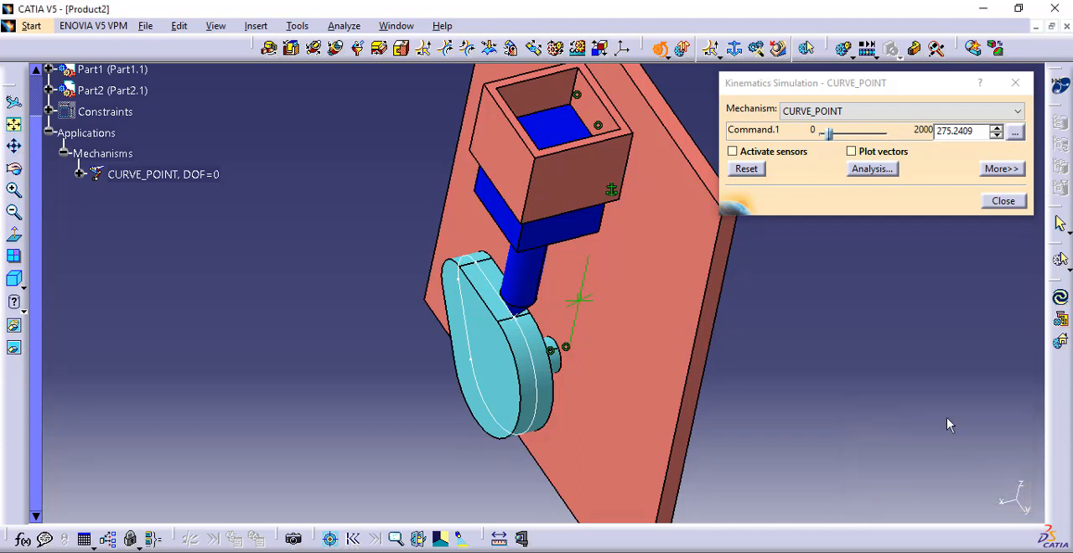
Run the mechanism through to a Command.1 value of 2000, reset it and close the kinematics simulation
drag(832, 137, 890, 135)
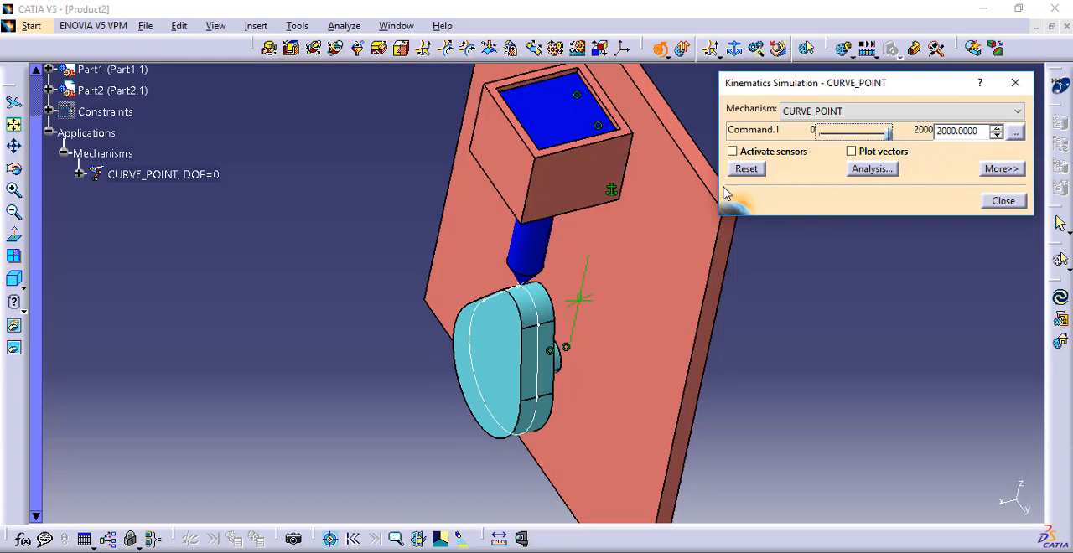
click(744, 169)
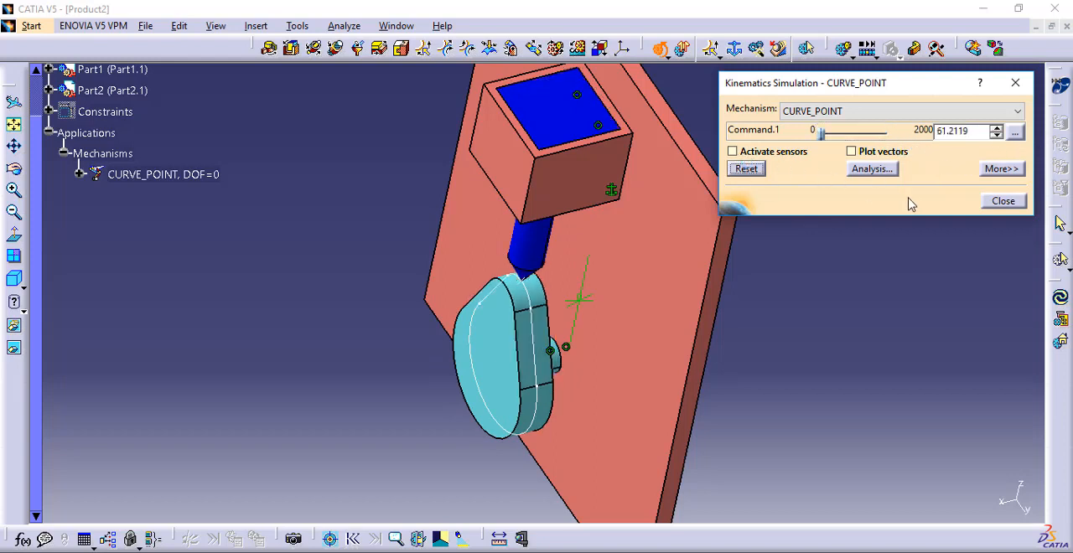
click(1004, 202)
Create a simulation of the CURVE_POINT mechanism and insert a position with Command.1 at 2000
middle_drag(805, 168, 798, 201)
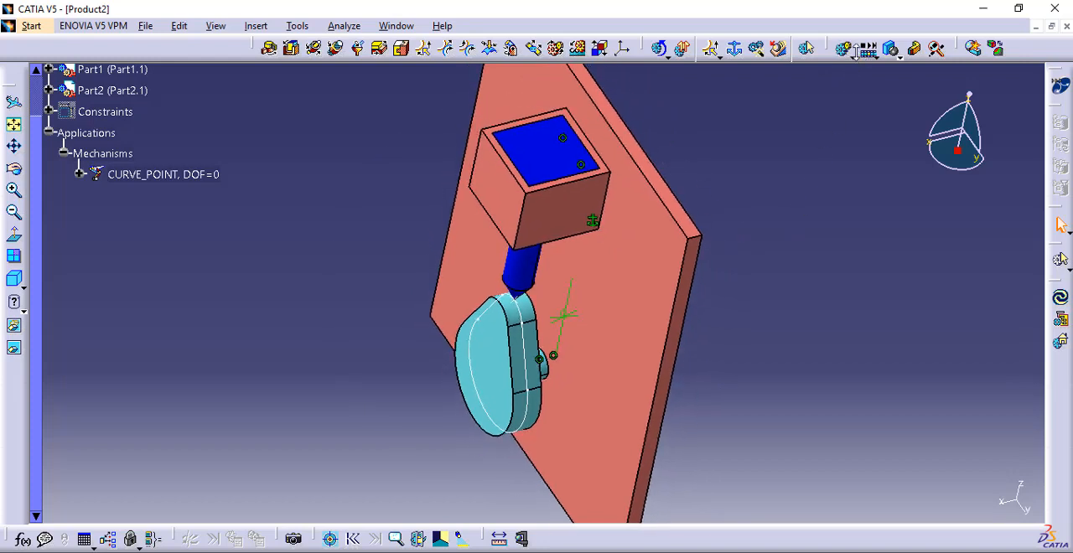
click(845, 49)
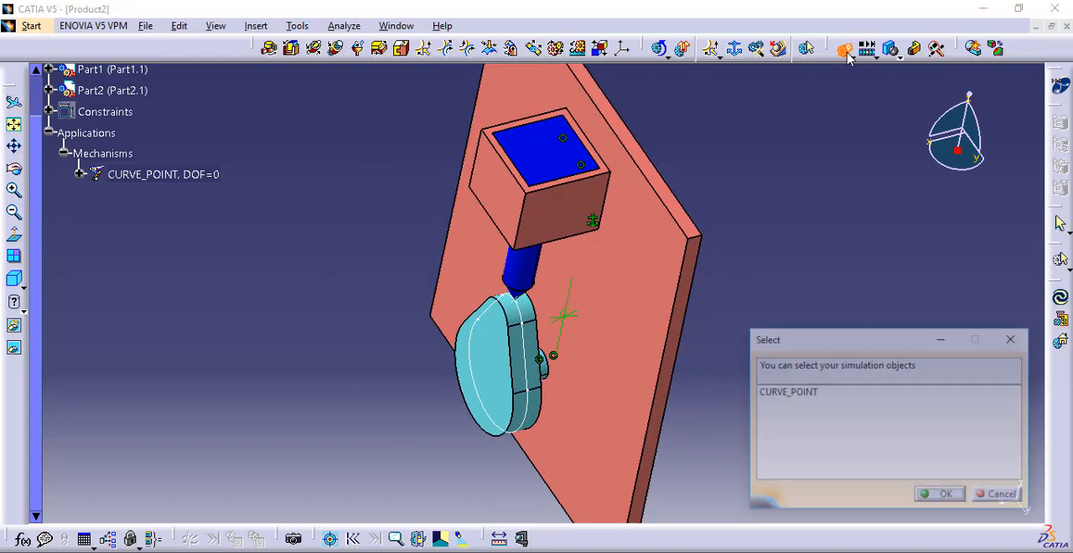
click(815, 393)
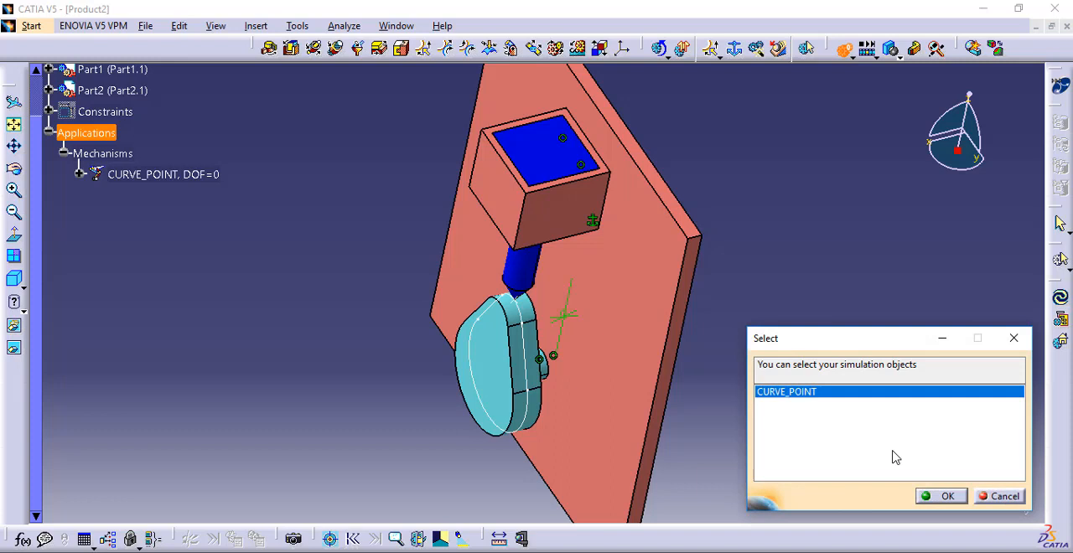
click(942, 496)
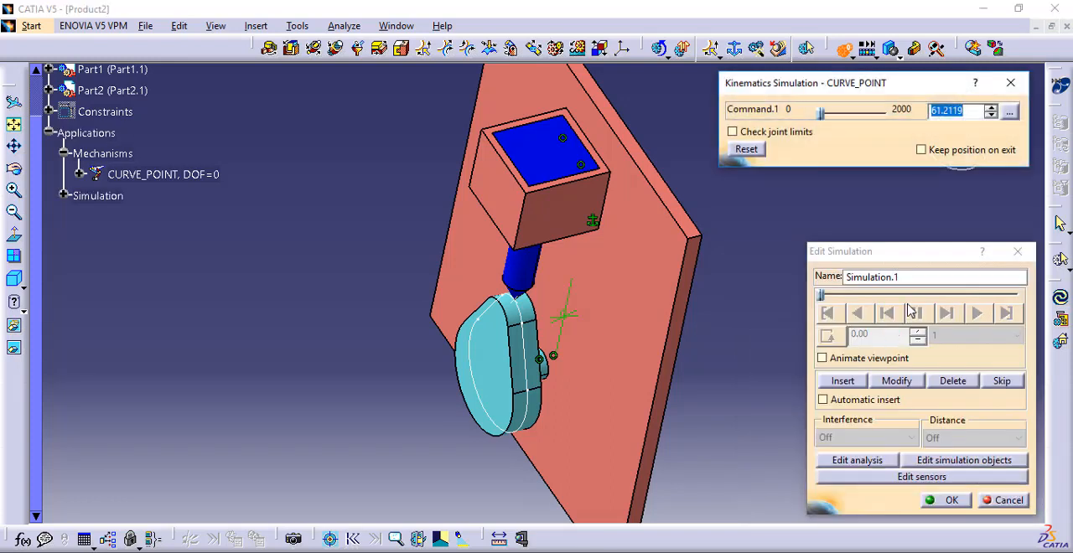
click(856, 256)
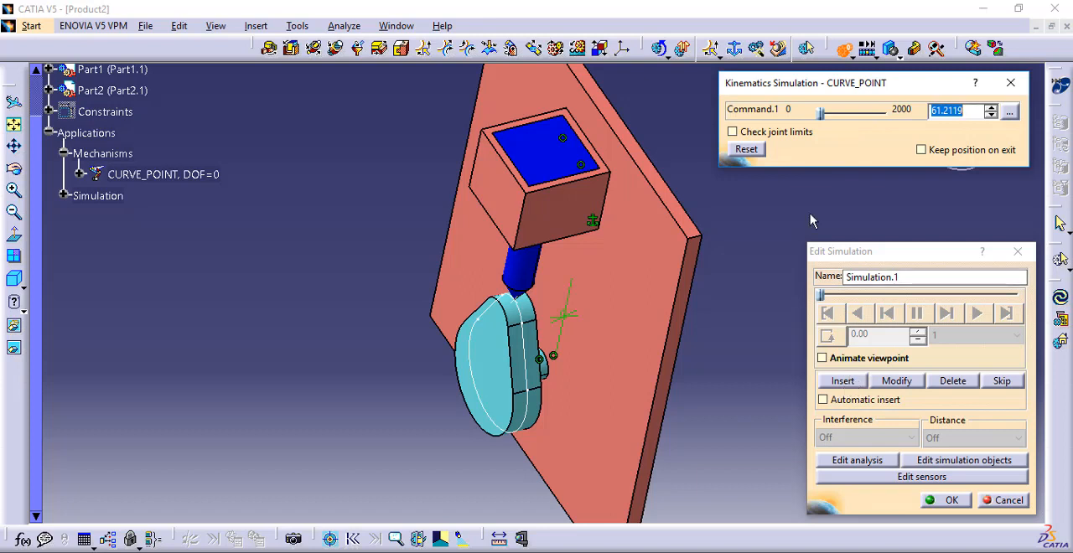
drag(819, 116, 891, 114)
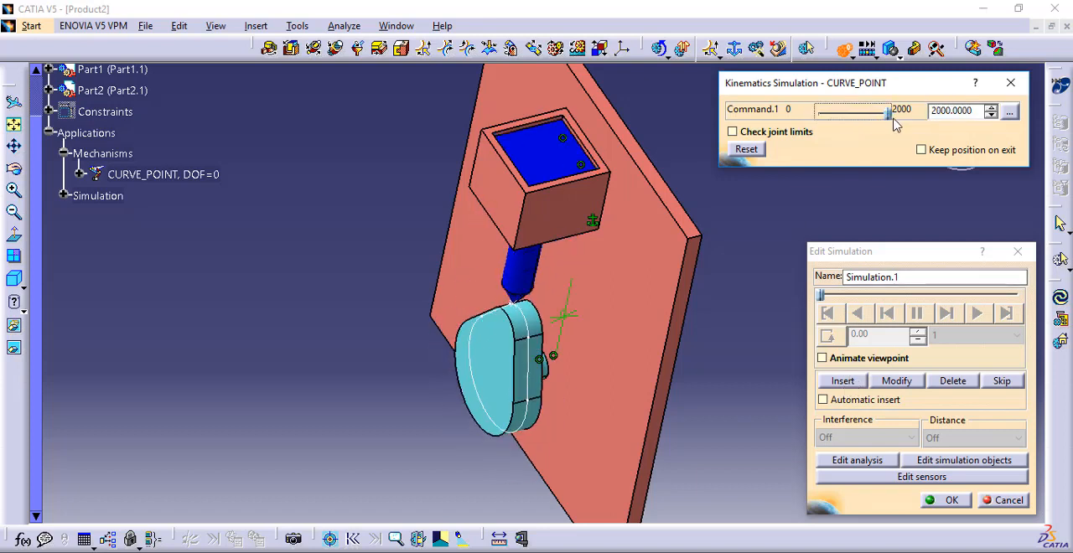
click(842, 382)
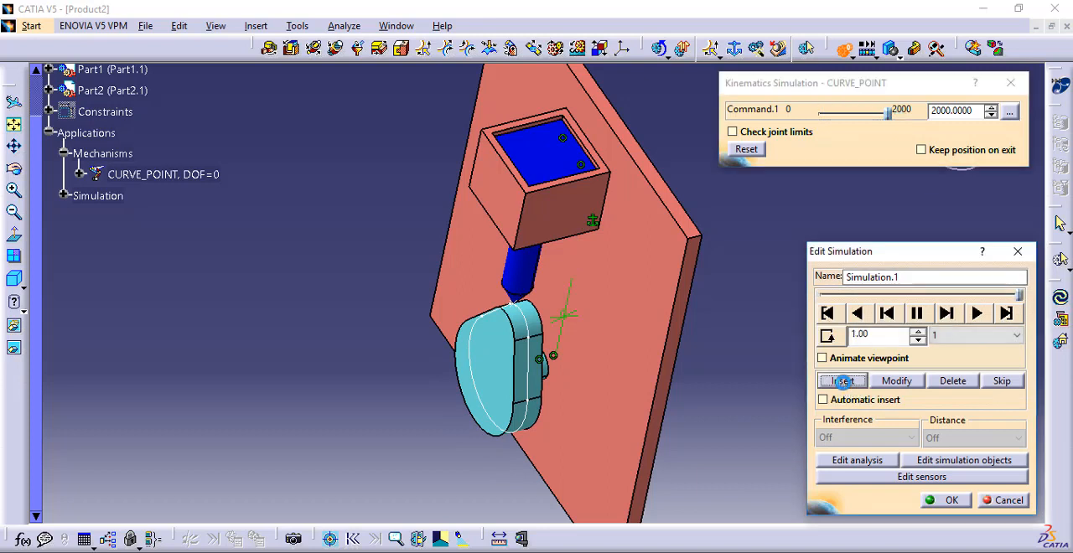
Set the simulation's interpolation step to 0.01 and play it from the start
click(974, 335)
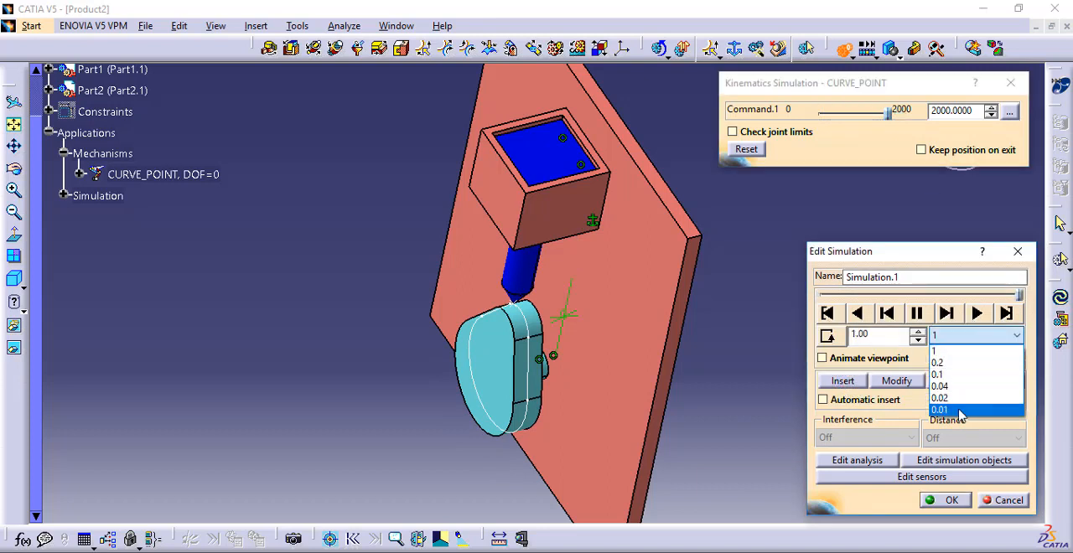
click(962, 413)
click(976, 314)
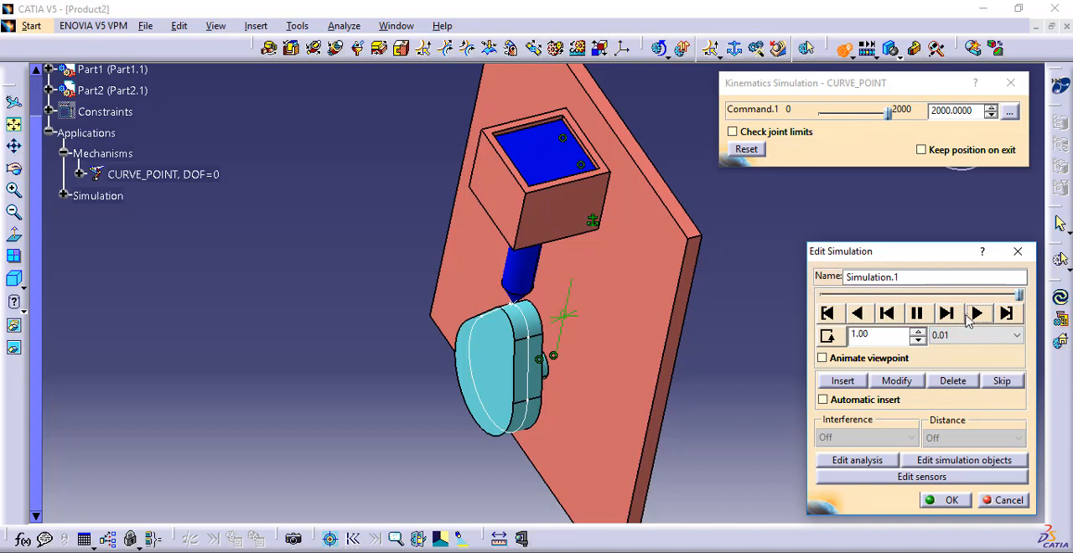
click(827, 313)
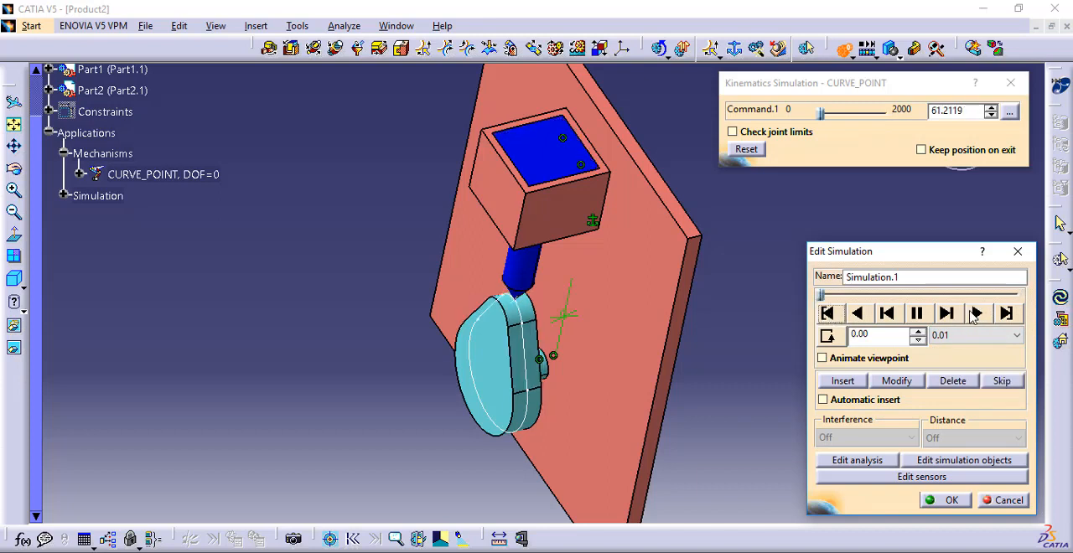
click(976, 313)
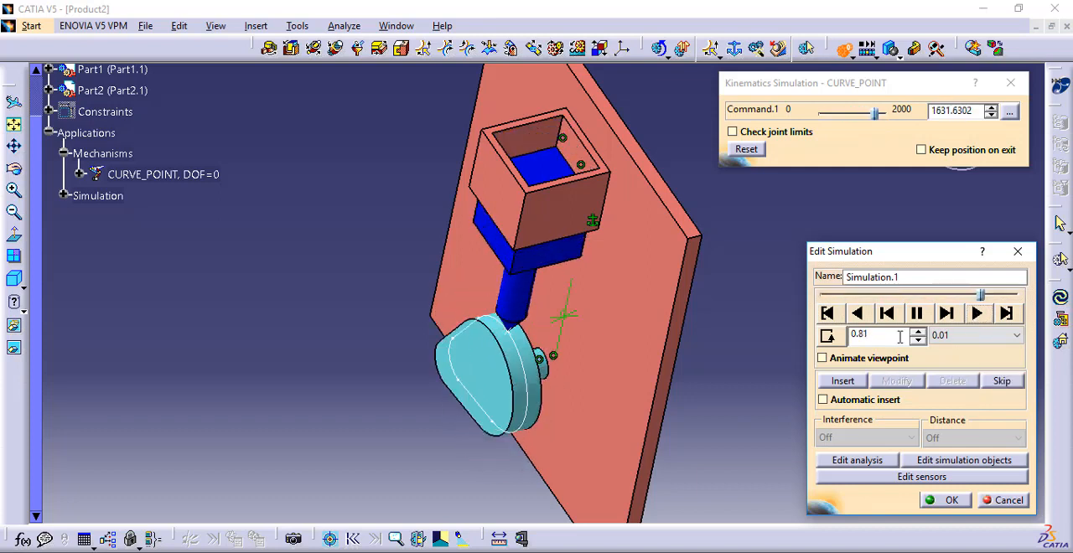
Change the simulation's loop mode and play it continuously
click(829, 337)
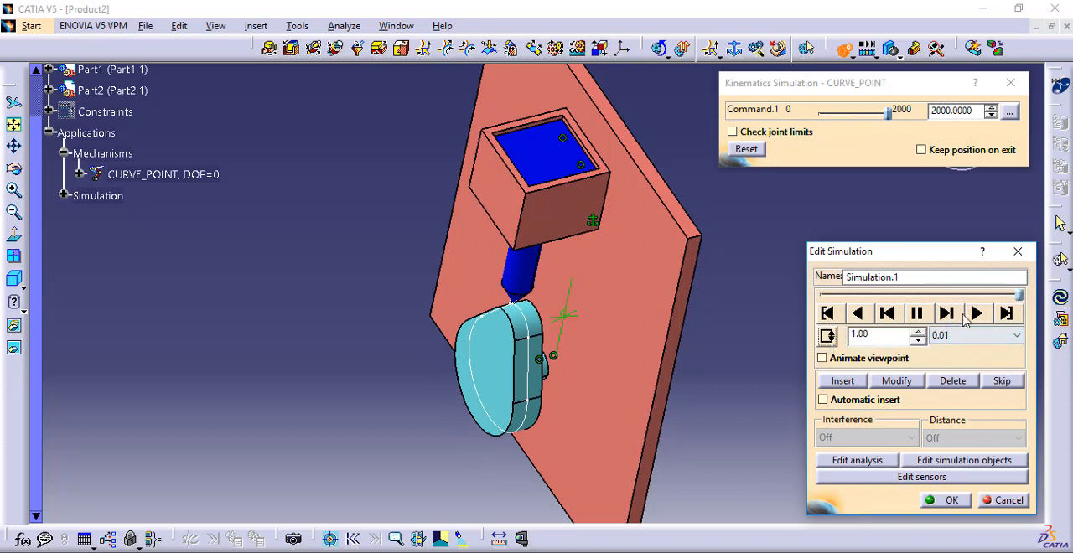
click(976, 313)
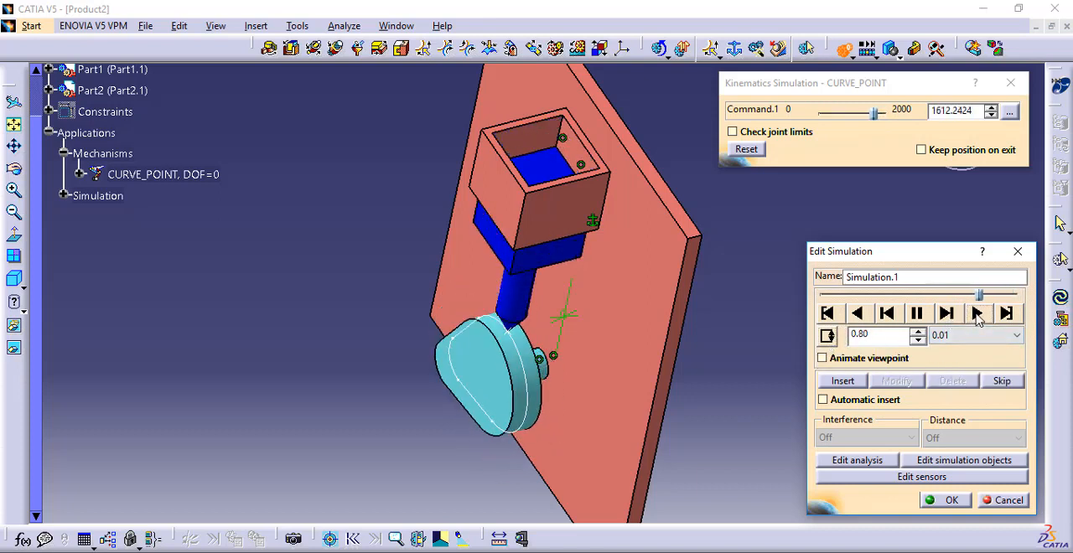